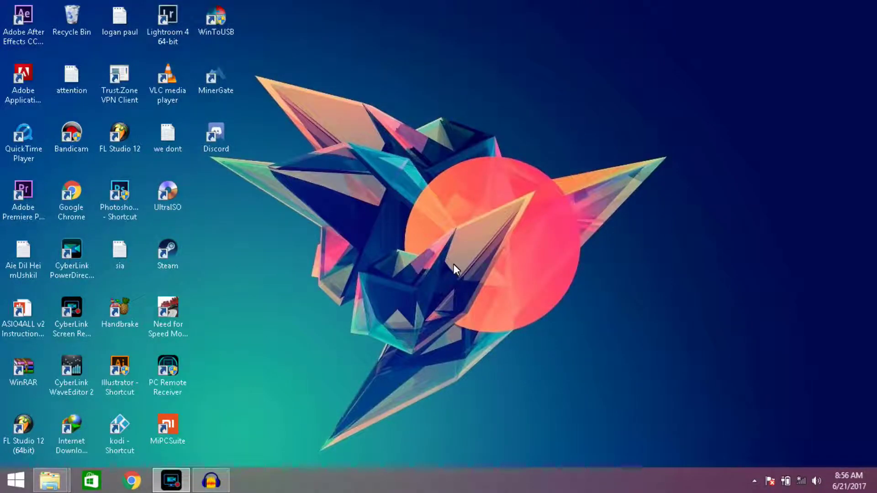
- Bring up the ThreadFilms download folder and enter its Colour Grading Presets subfolder
mouse_move(50, 481)
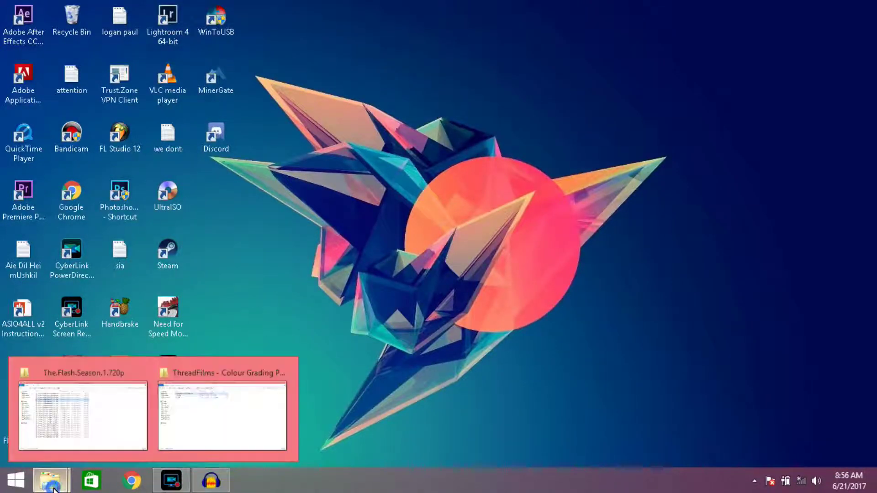
click(220, 426)
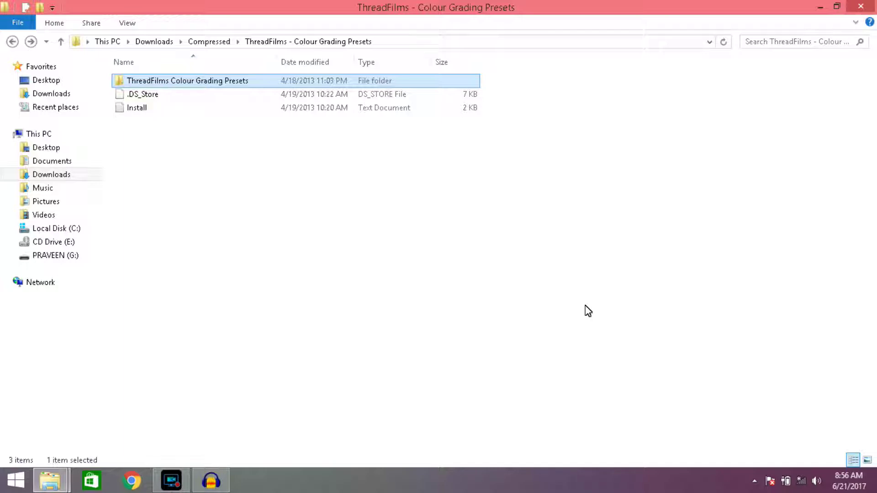
key(Return)
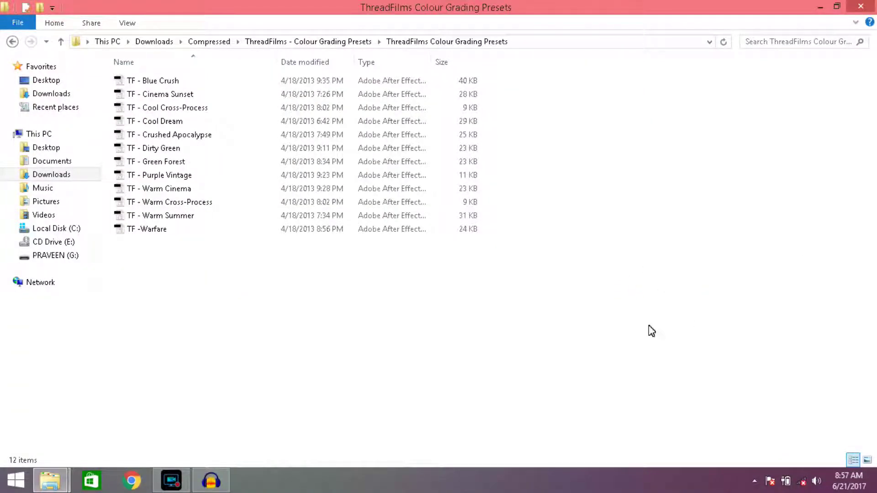
- Check the presets folder's properties and look over its 12 preset files
key(BackSpace)
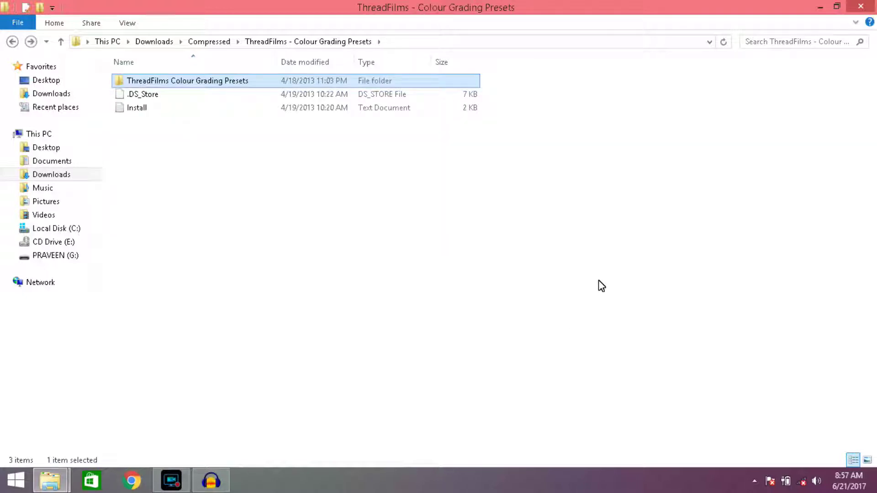
key(alt+Return)
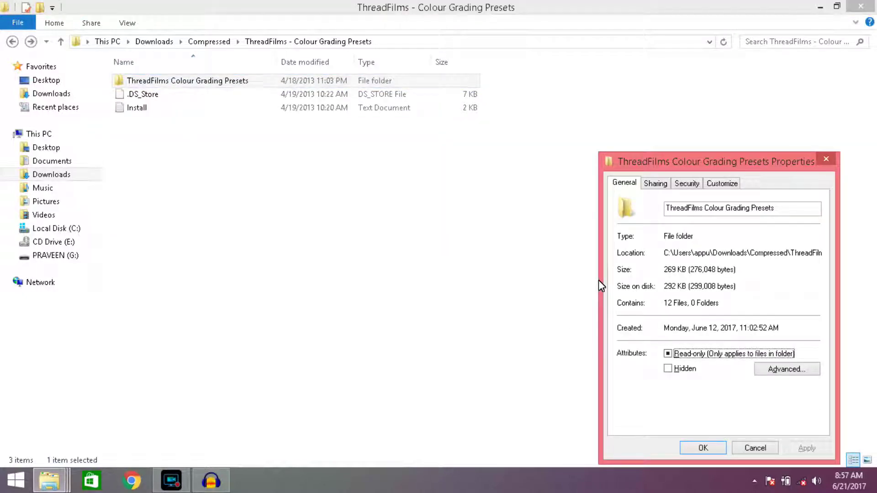
key(Escape)
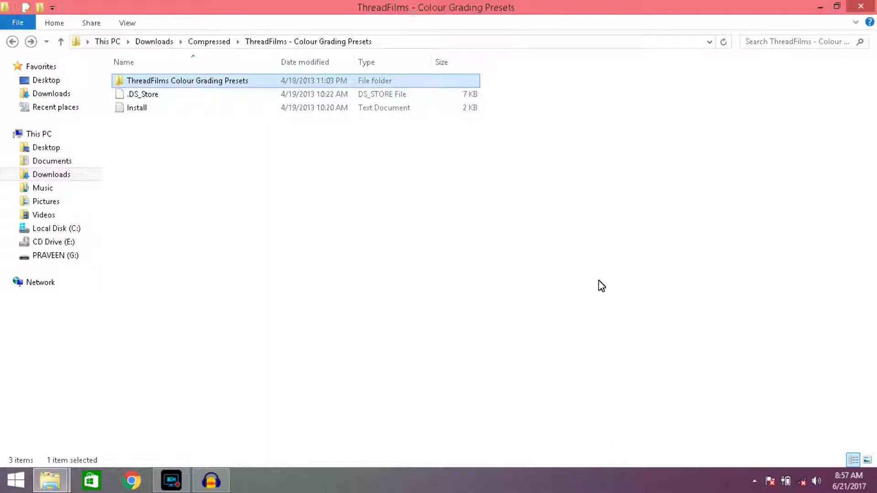
key(Return)
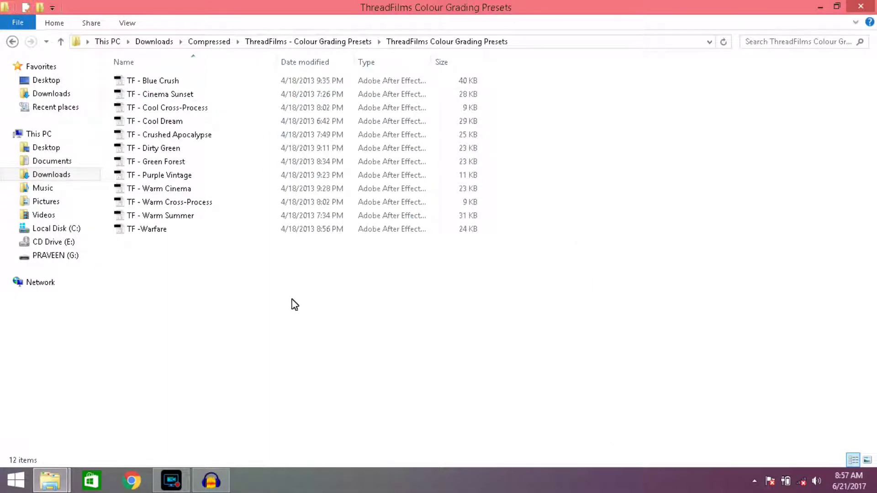
drag(305, 240, 315, 80)
click(678, 238)
- Open the Install text file from the ThreadFilms download folder in Notepad
key(BackSpace)
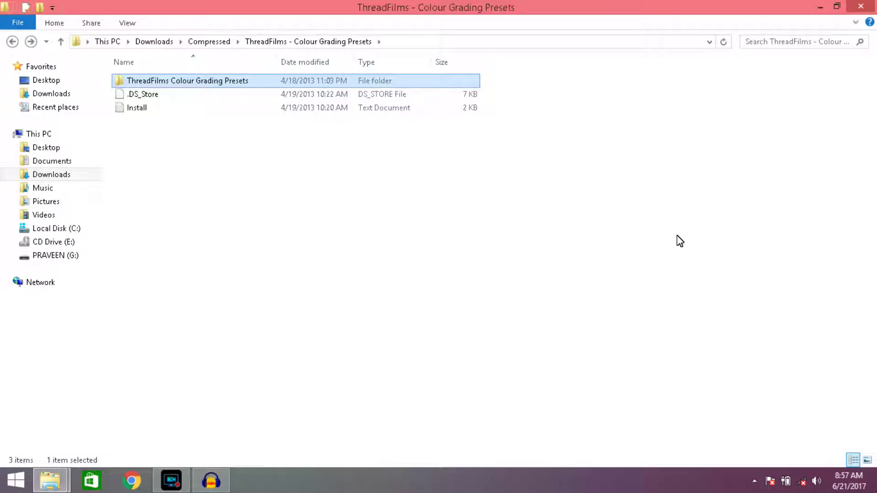
key(Down)
key(Down)
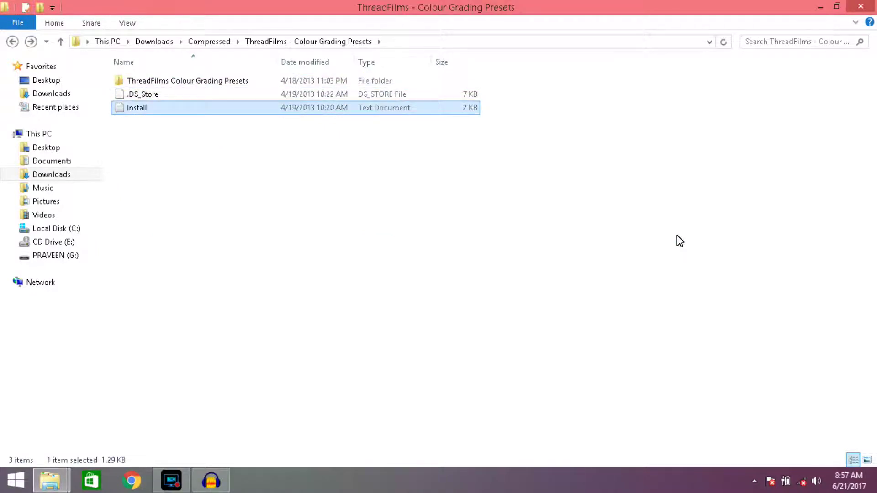
key(Return)
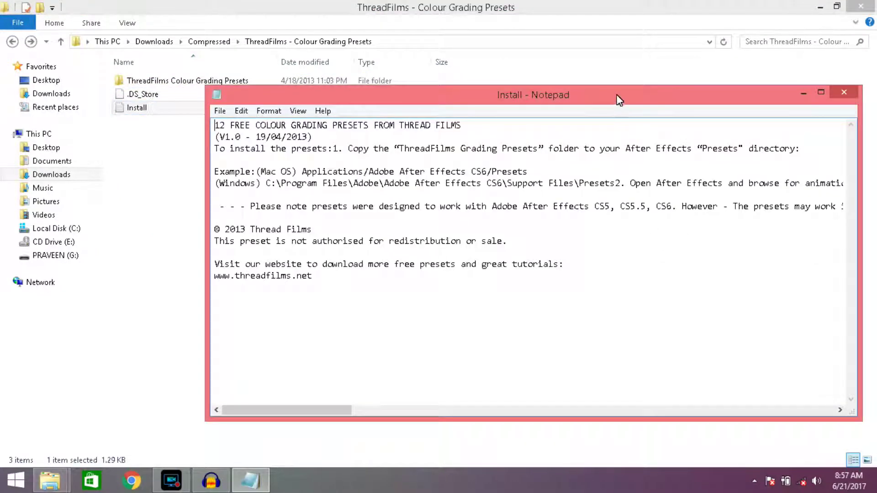
drag(610, 90, 595, 91)
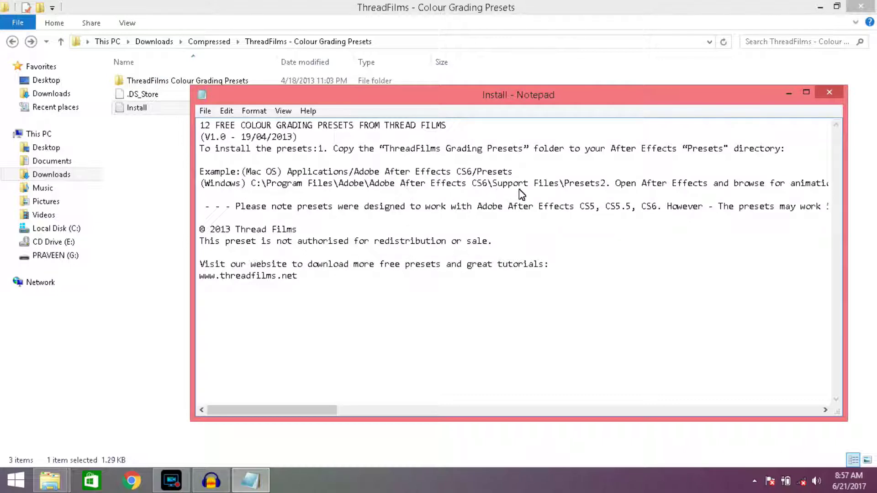
click(838, 94)
click(170, 82)
- Copy the ThreadFilms presets folder into Adobe After Effects CC 2015\Support Files\Presets
right_click(170, 83)
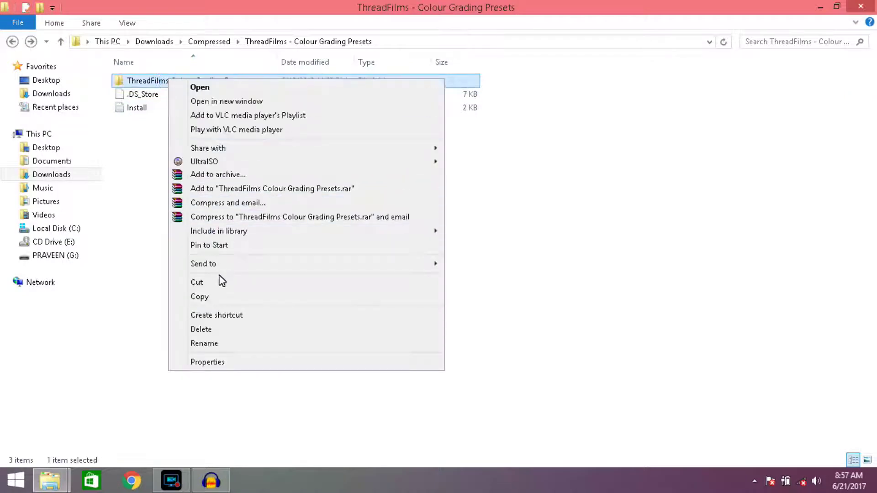
click(219, 296)
click(57, 230)
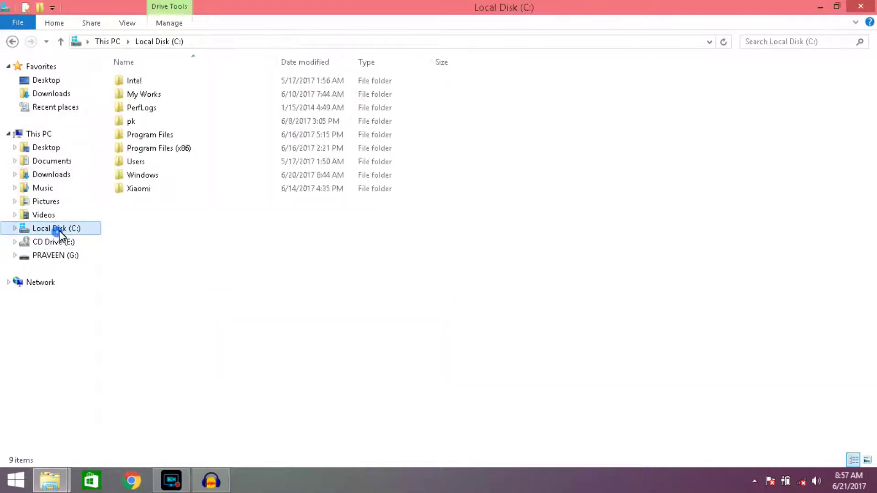
double_click(159, 134)
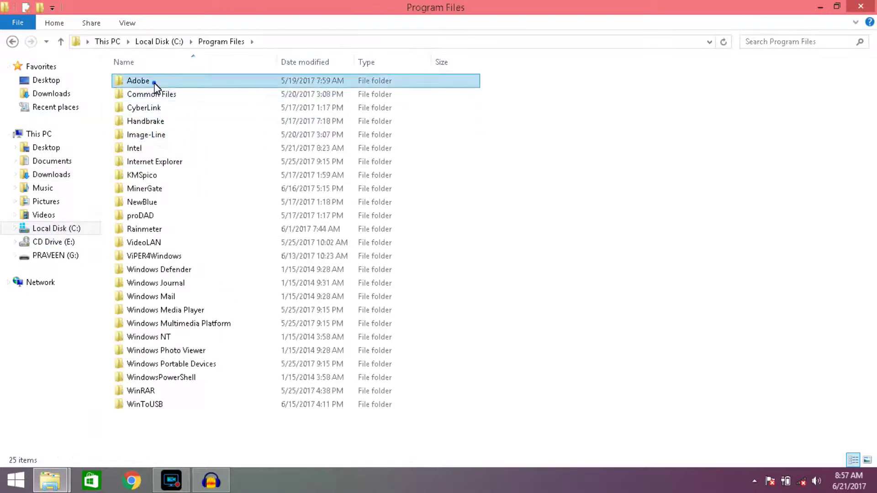
double_click(154, 82)
double_click(186, 82)
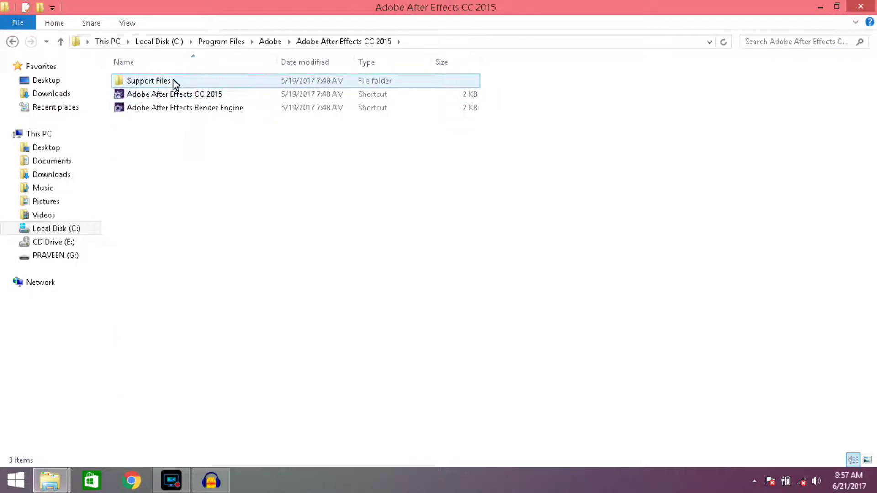
double_click(173, 81)
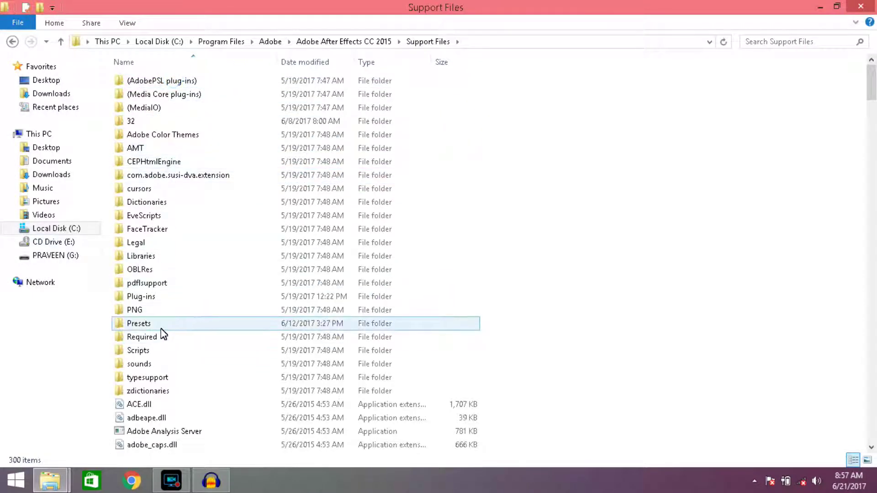
double_click(162, 333)
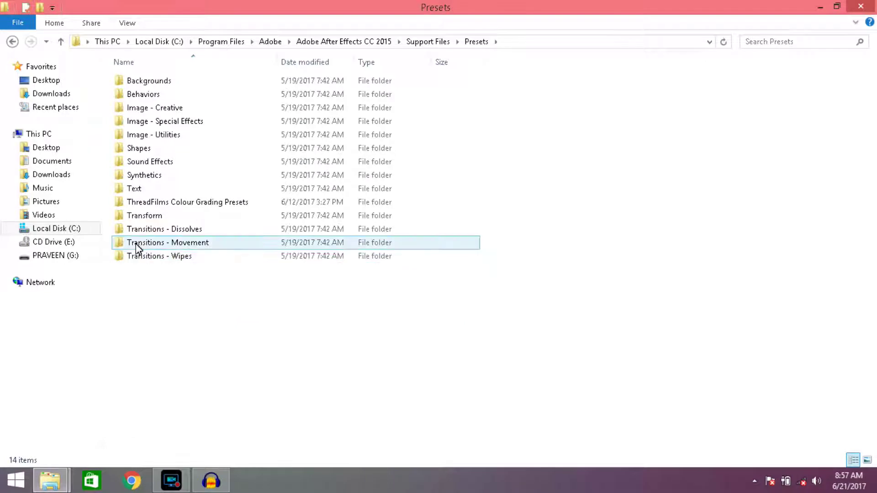
click(257, 202)
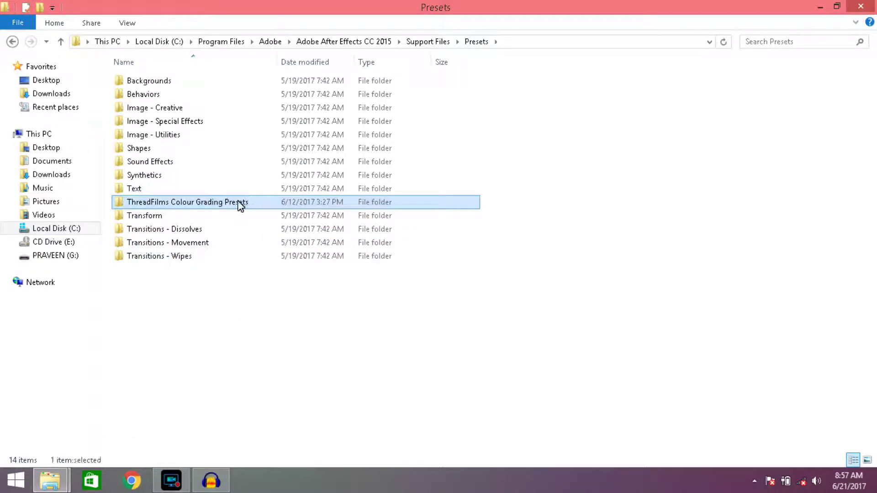
click(820, 7)
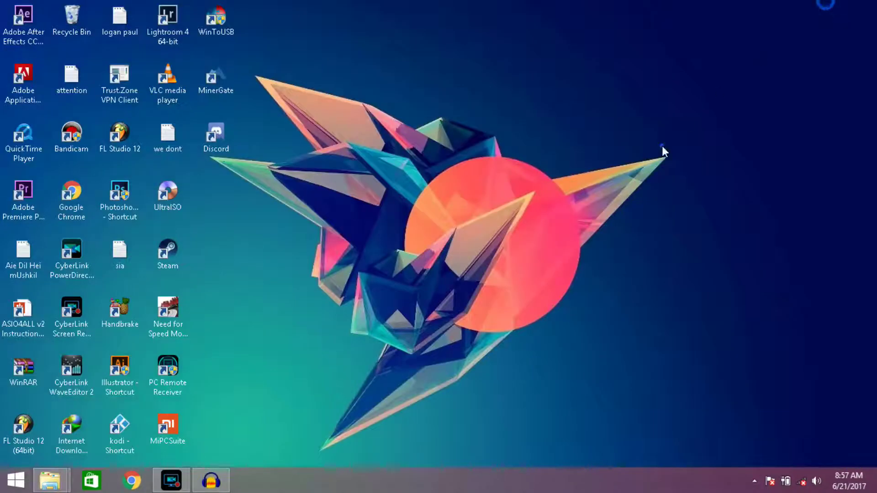
- Search the Start screen for 'after' and launch Adobe After Effects CC 2015
key(super)
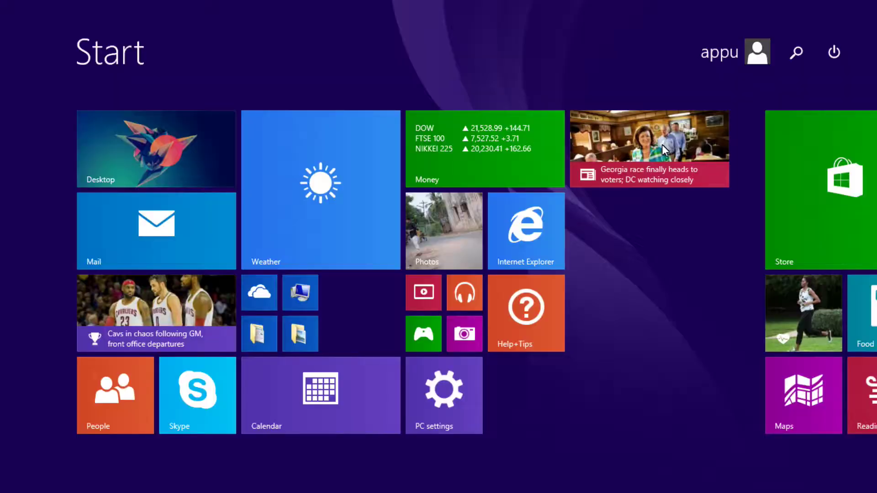
text(a)
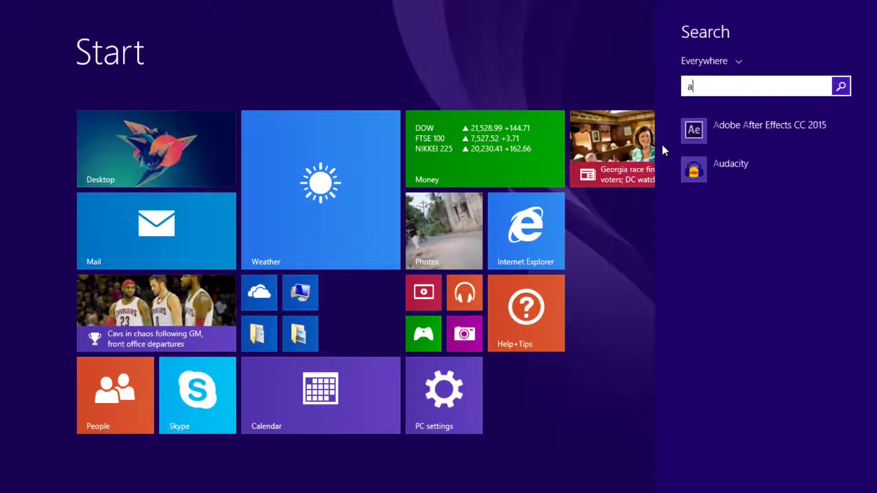
key(super)
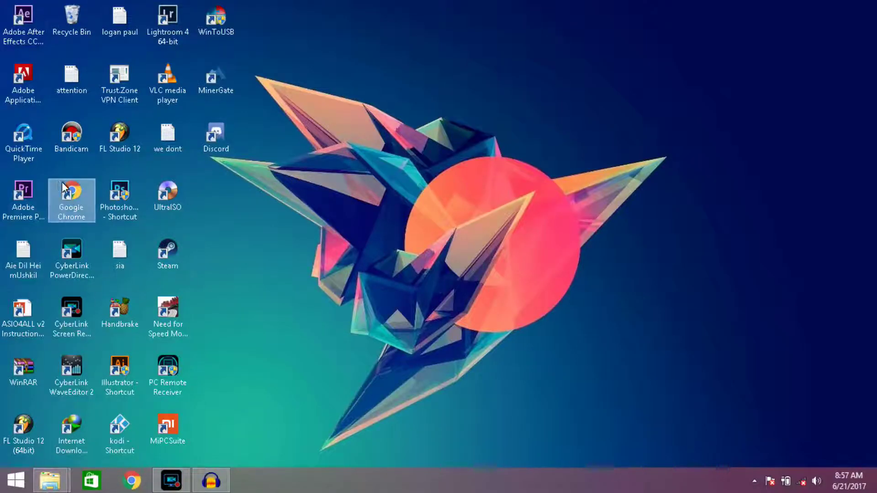
double_click(23, 194)
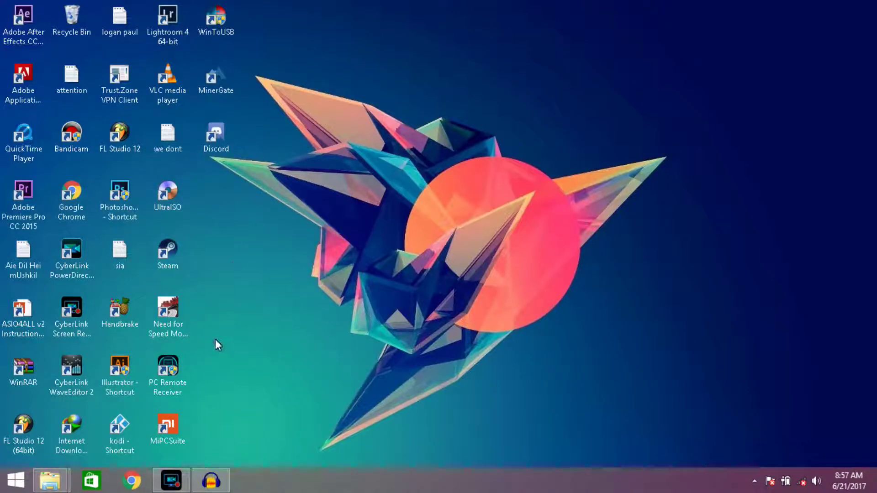
key(super)
text(after)
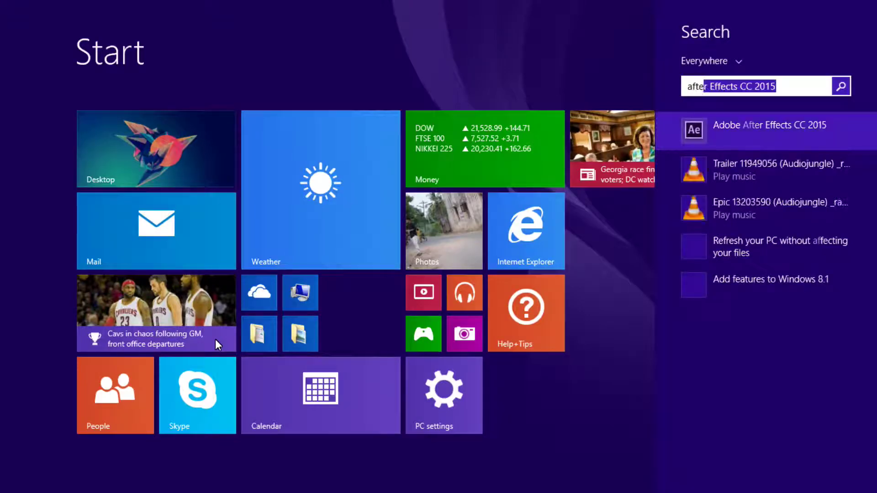
key(Return)
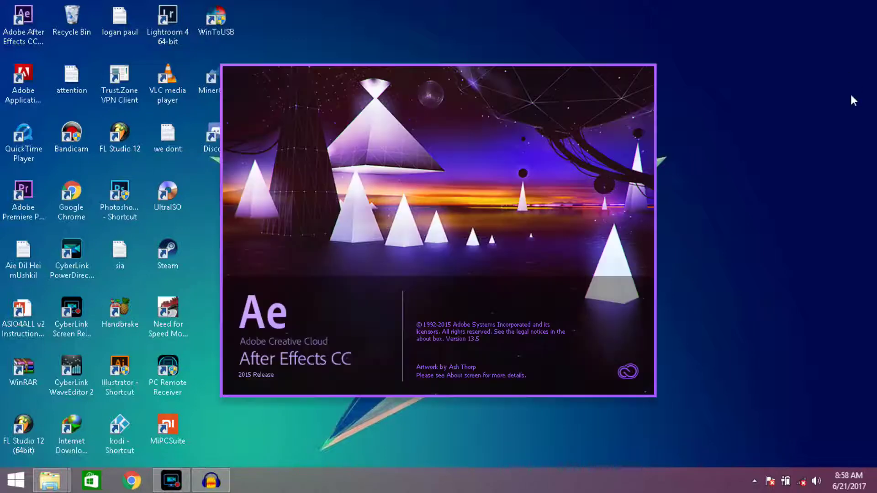
- Refresh the desktop while After Effects loads, then dismiss its Welcome screen
right_click(811, 123)
click(805, 162)
right_click(782, 75)
click(783, 110)
right_click(712, 79)
click(741, 115)
right_click(722, 106)
click(746, 143)
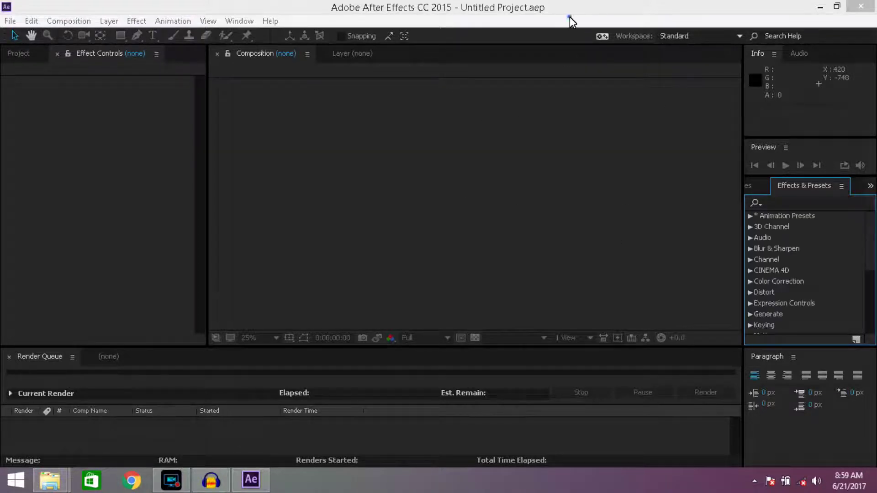
click(496, 346)
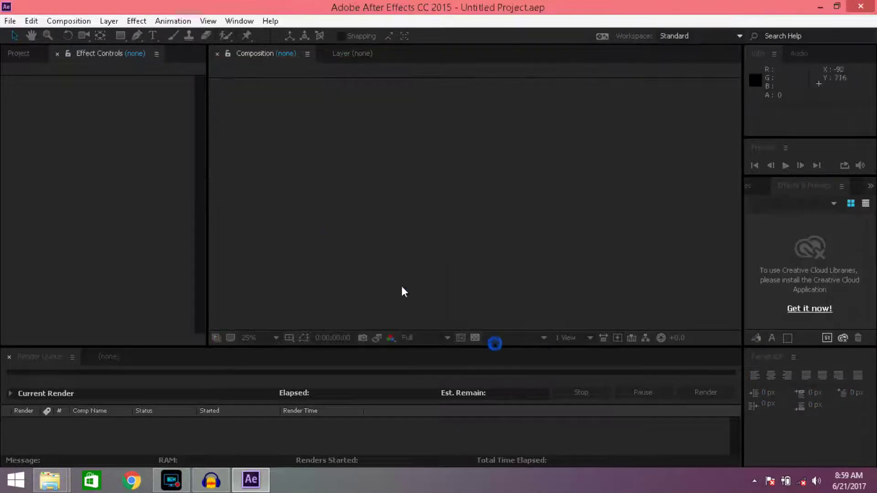
- Create a new 1920x1080, 30 fps composition, Comp 1, with duration 0:01:00:00
click(24, 56)
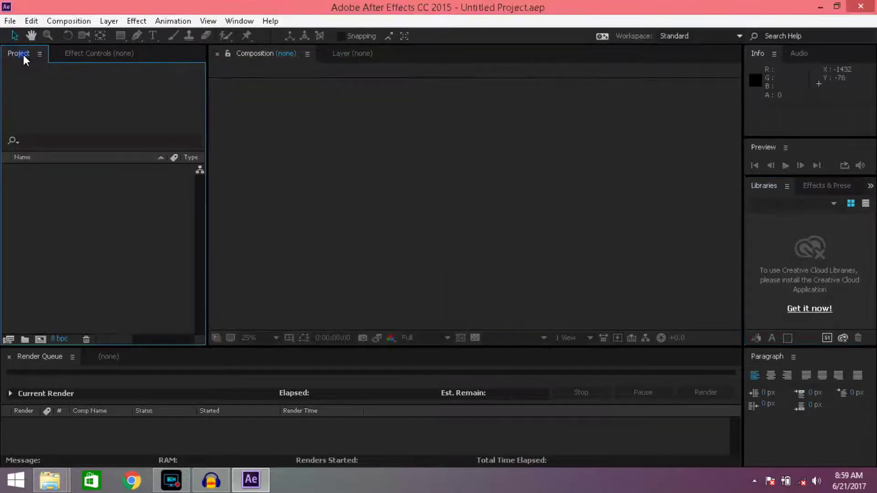
click(59, 23)
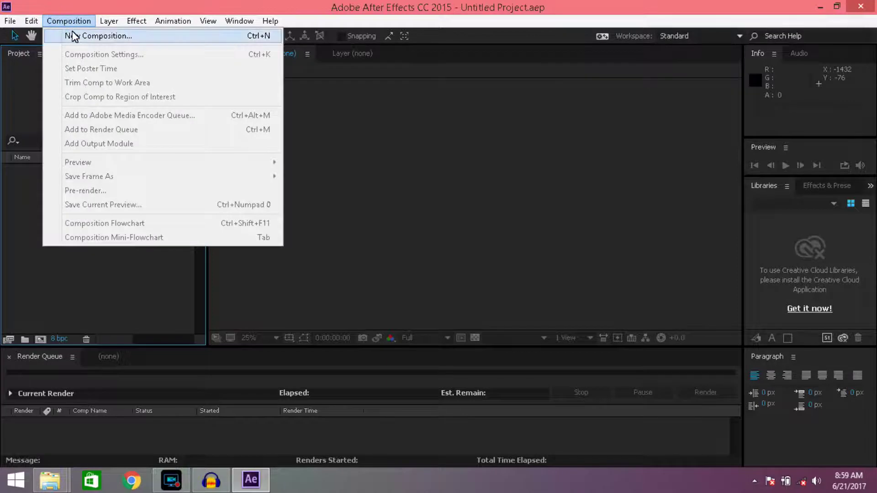
click(70, 33)
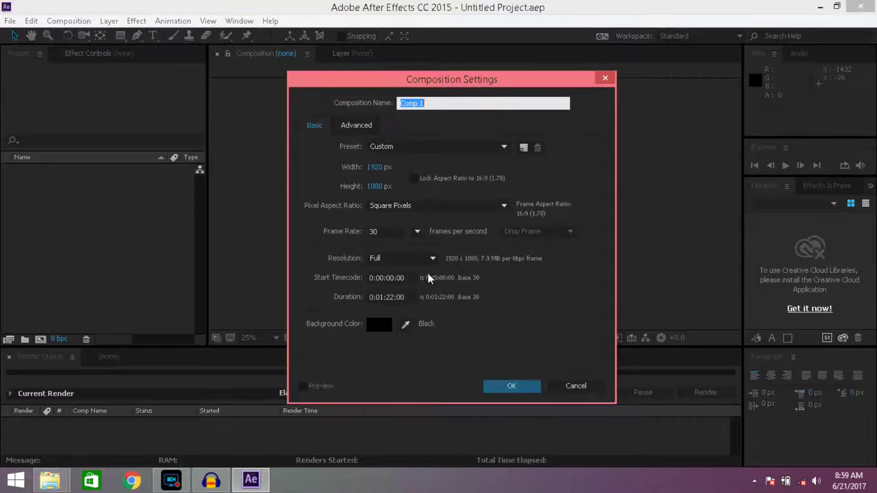
double_click(380, 299)
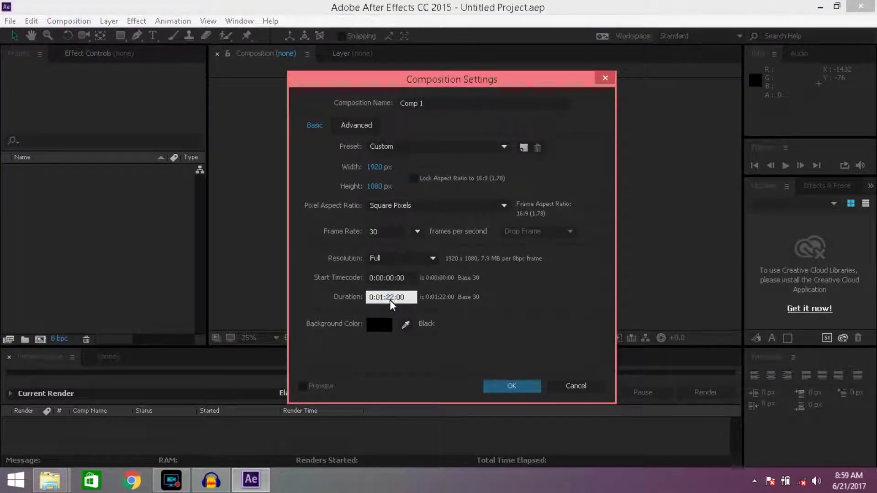
key(Right)
key(Right)
key(Right)
key(Right)
key(Right)
key(BackSpace)
text(00)
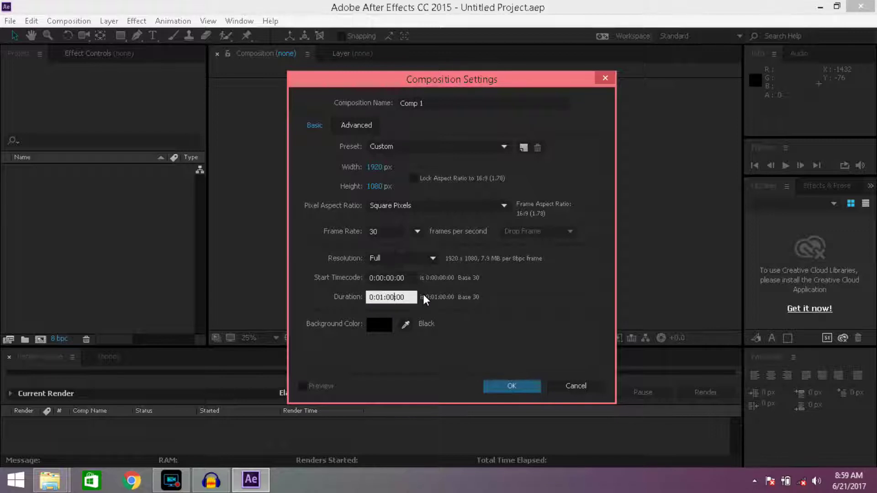
click(519, 386)
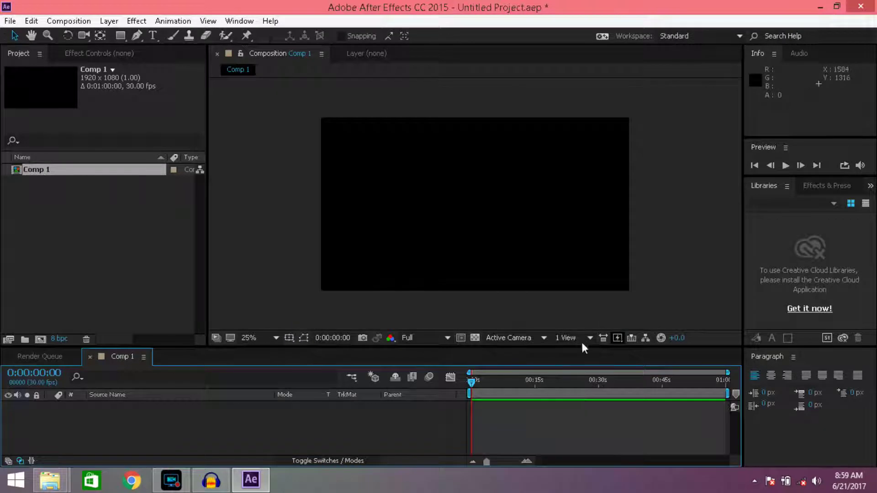
- Scrub the Comp 1 timeline and bring the Explorer window back up
drag(471, 382, 730, 392)
drag(567, 406, 517, 392)
mouse_move(67, 467)
click(214, 388)
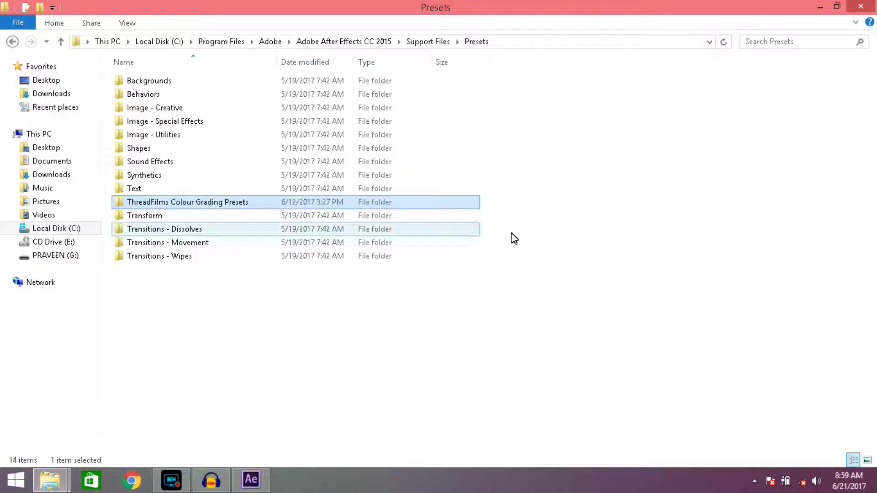
click(633, 236)
key(BackSpace)
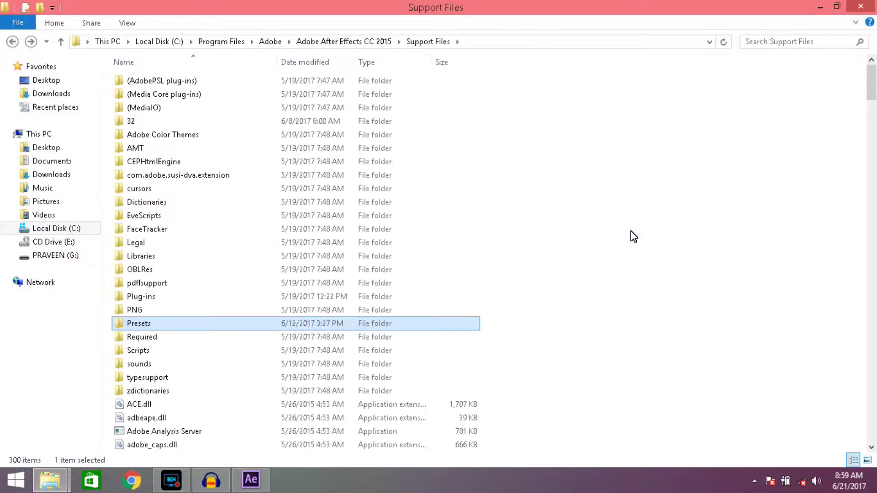
key(Up)
- Import Red.mp4 from Downloads\Compressed\cinematograpphy\Red\MP4 and add it to Comp 1
click(82, 176)
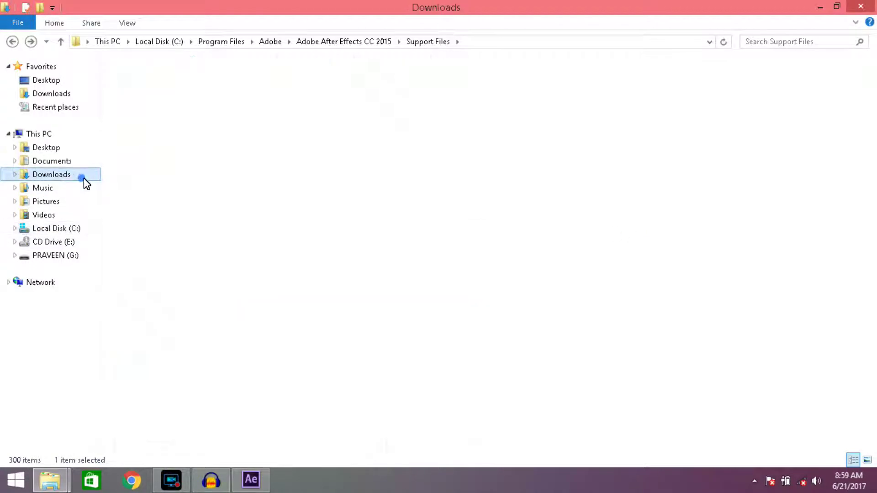
double_click(259, 90)
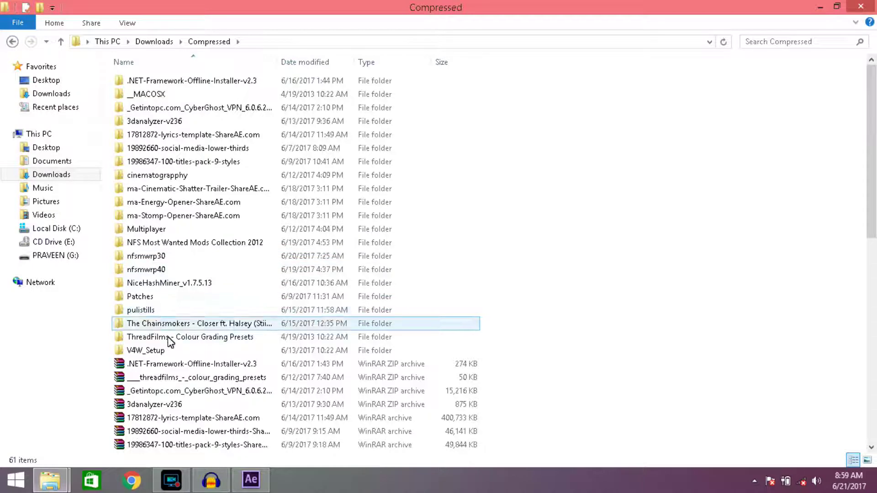
double_click(155, 175)
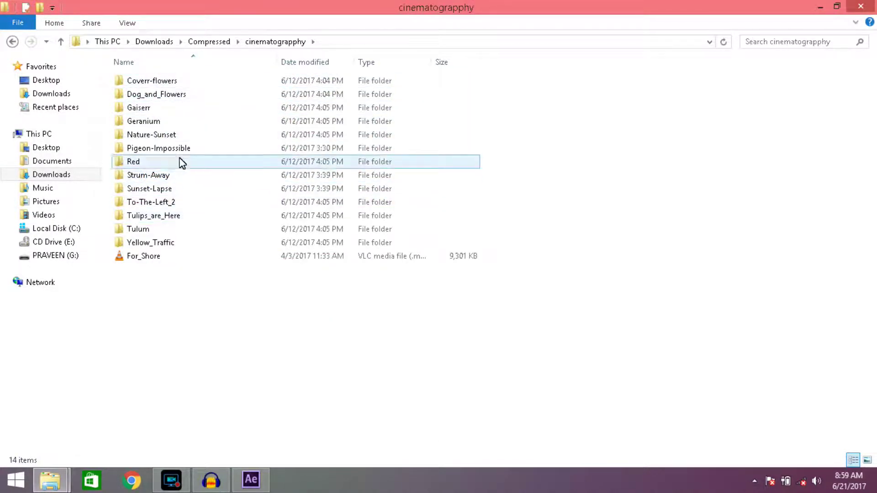
double_click(173, 162)
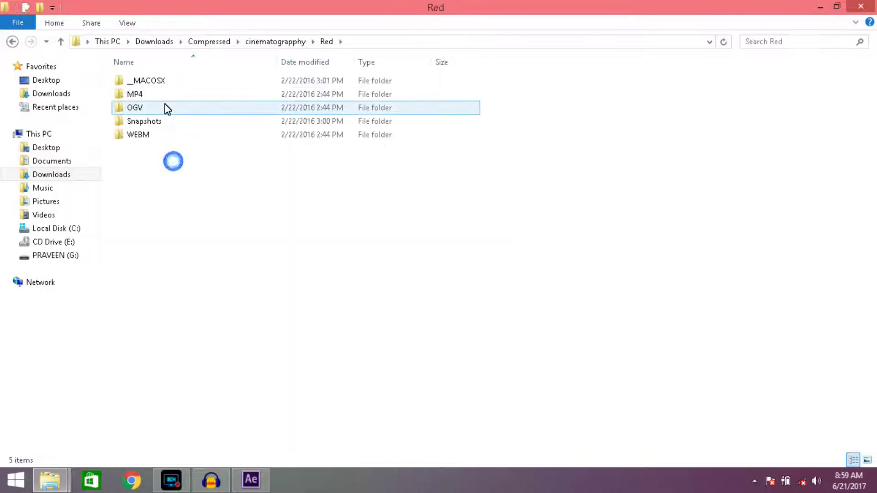
double_click(162, 94)
drag(152, 84, 76, 212)
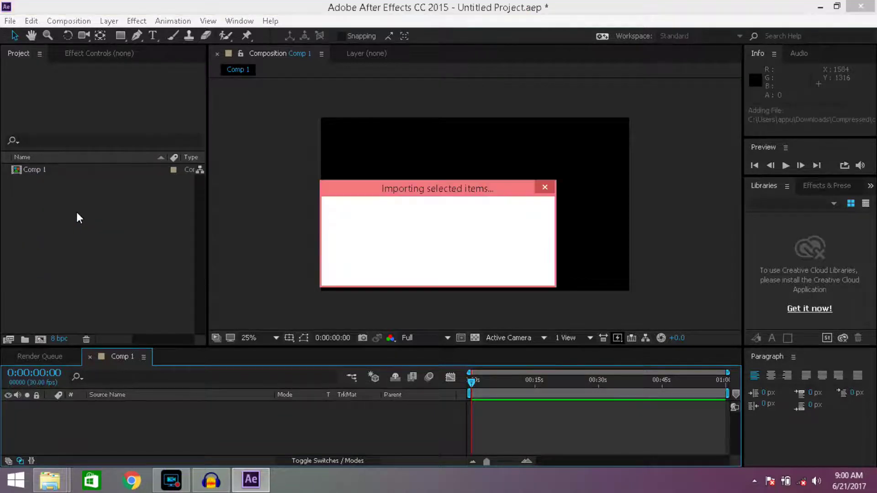
drag(49, 183, 72, 418)
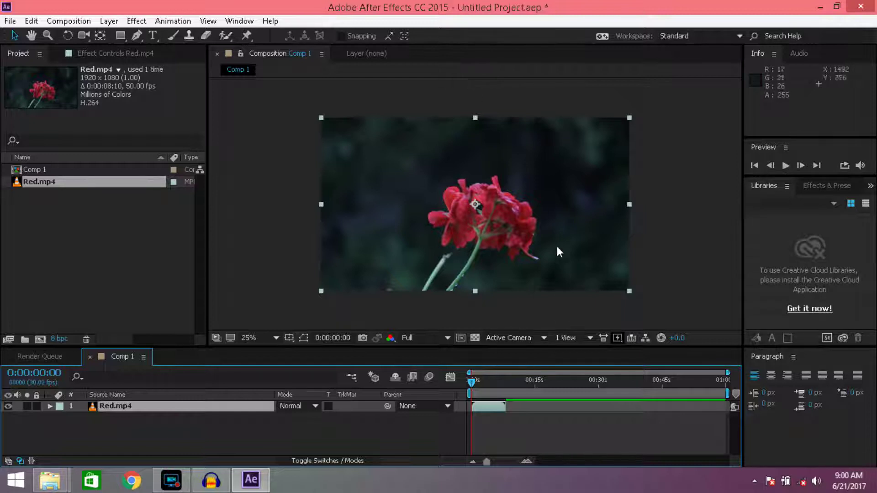
- Expand Animation Presets > ThreadFilms Colour Grading Presets and apply TF - Blue Crush to Red.mp4
key(period)
key(period)
key(period)
key(period)
key(period)
key(period)
key(slash)
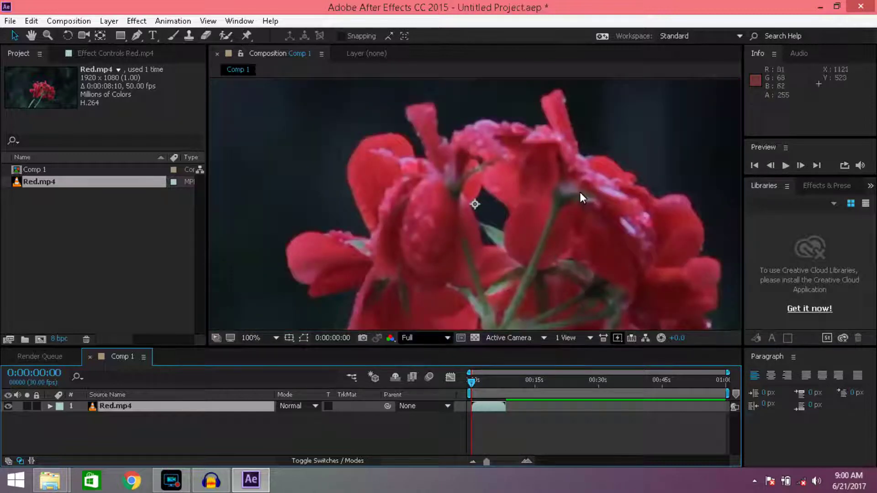
key(comma)
key(comma)
key(period)
key(comma)
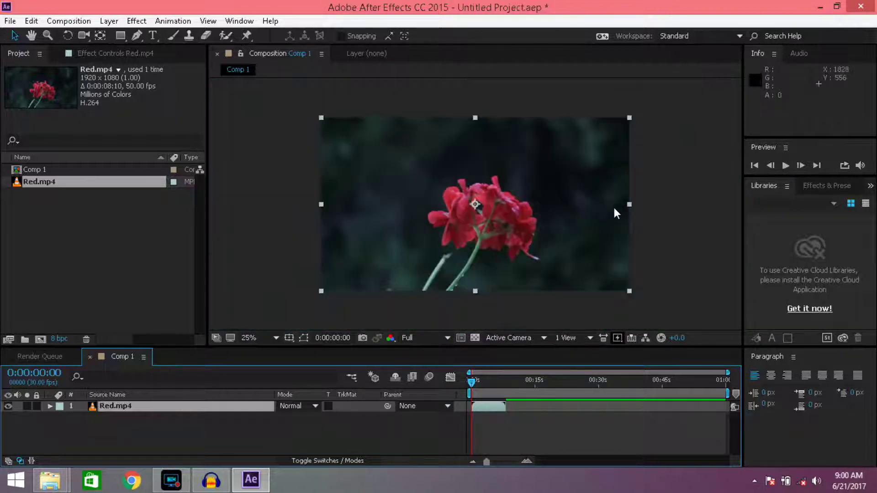
click(823, 186)
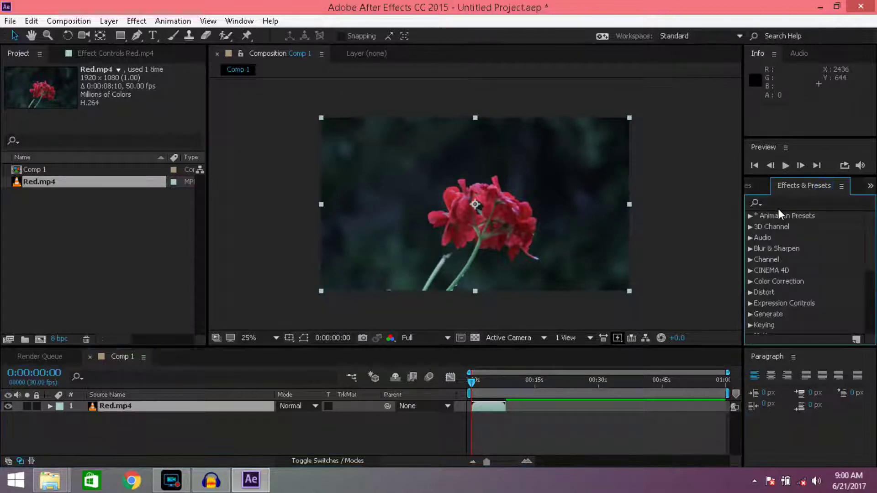
click(749, 218)
scroll(812, 281, down, 3)
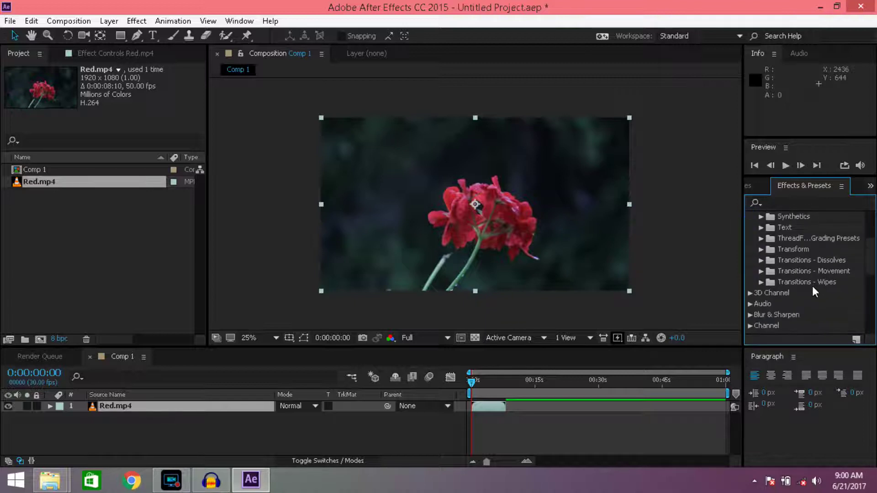
click(760, 239)
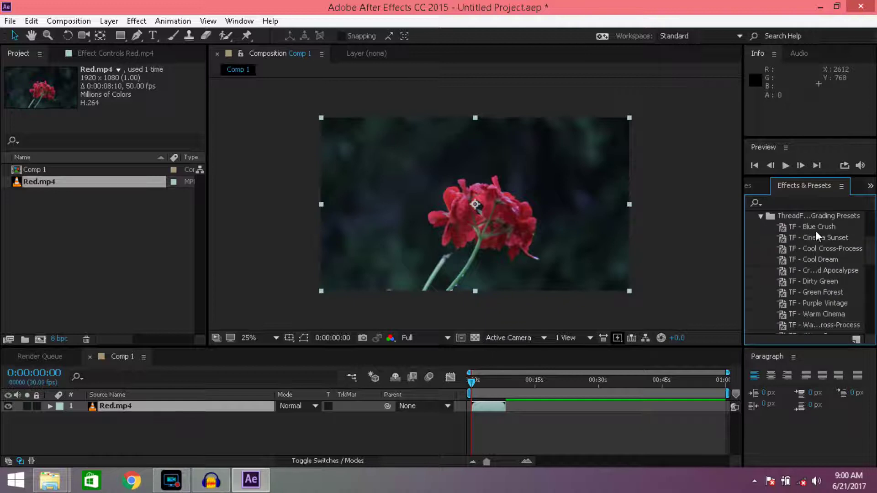
drag(816, 227, 230, 407)
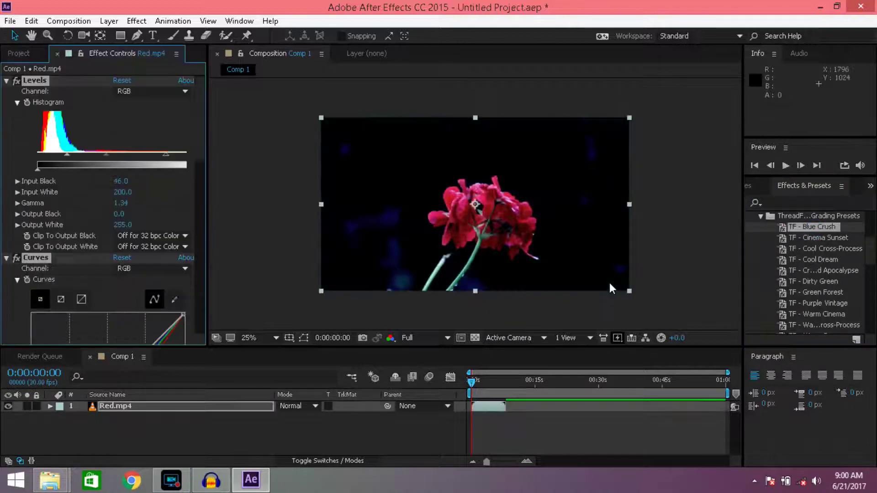
key(ctrl+z)
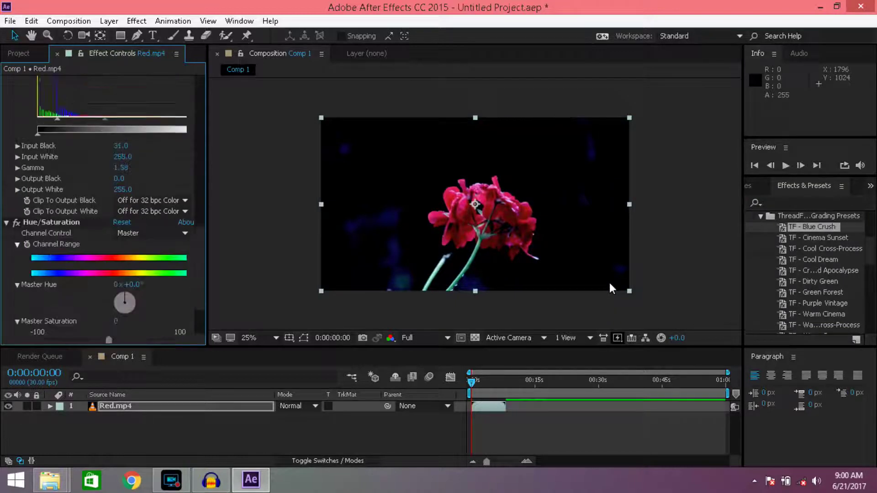
drag(811, 237, 205, 407)
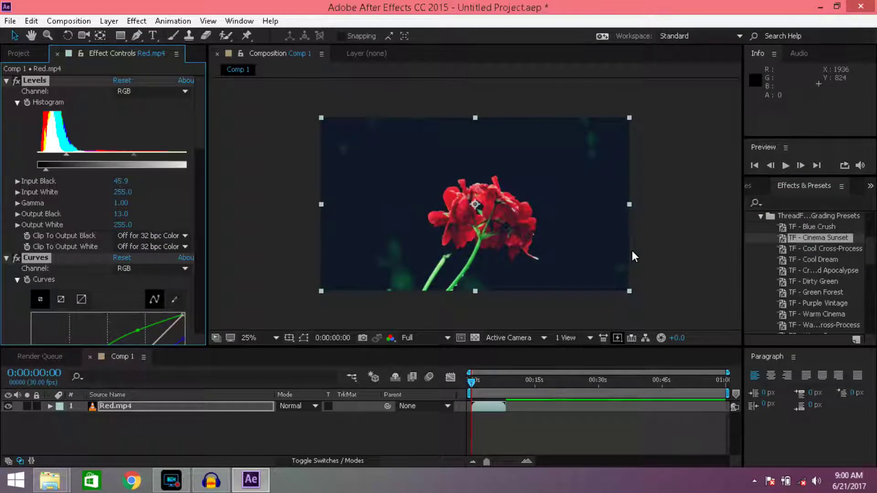
key(ctrl+z)
drag(851, 248, 204, 411)
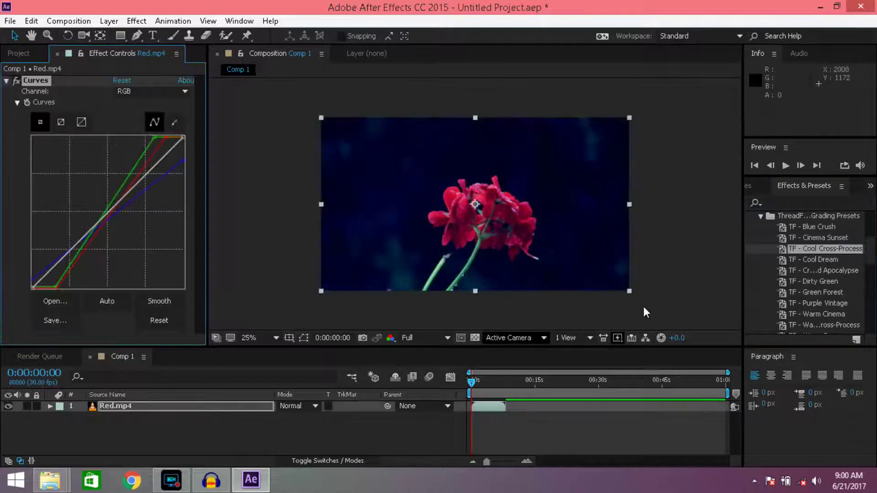
key(ctrl+z)
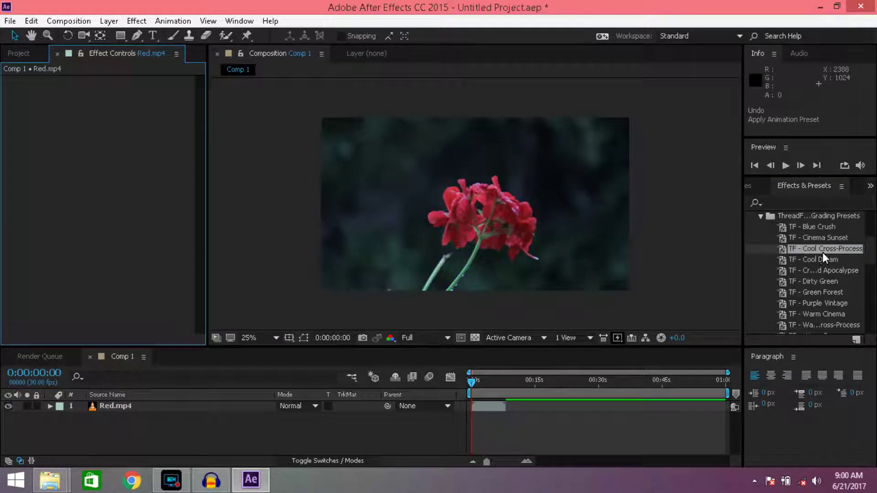
scroll(818, 270, down, 3)
click(815, 289)
drag(796, 291, 239, 406)
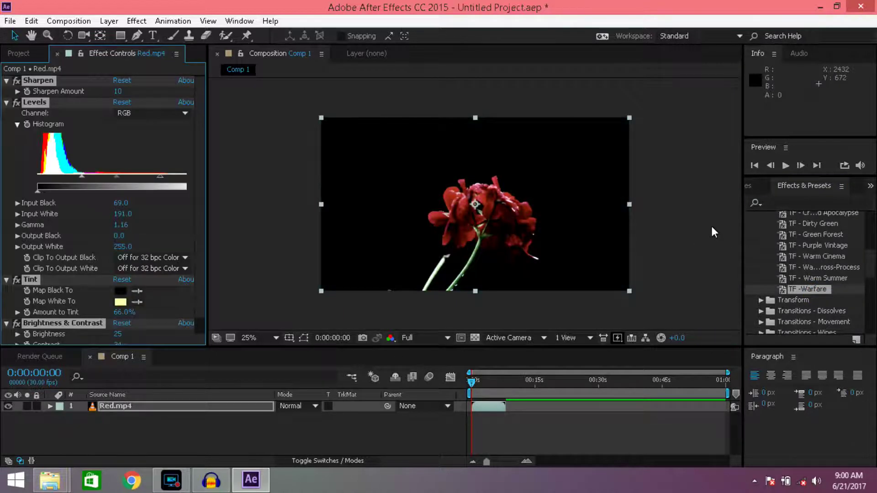
key(ctrl+z)
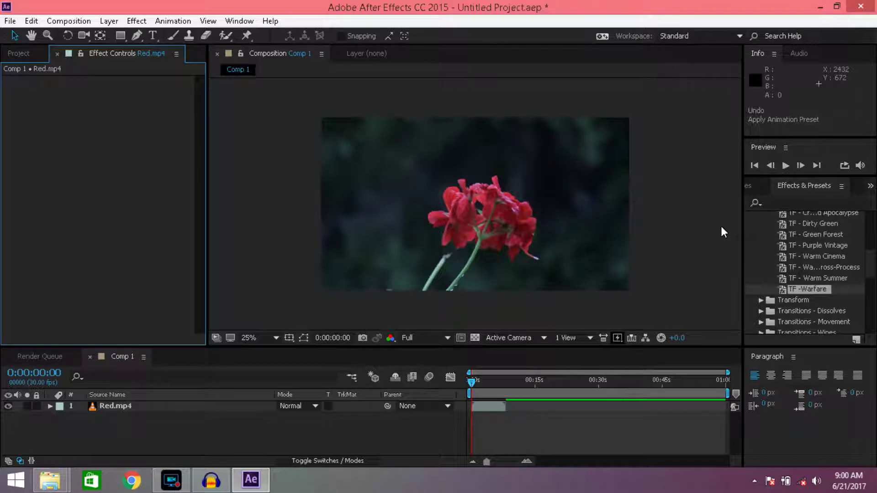
drag(817, 279, 223, 412)
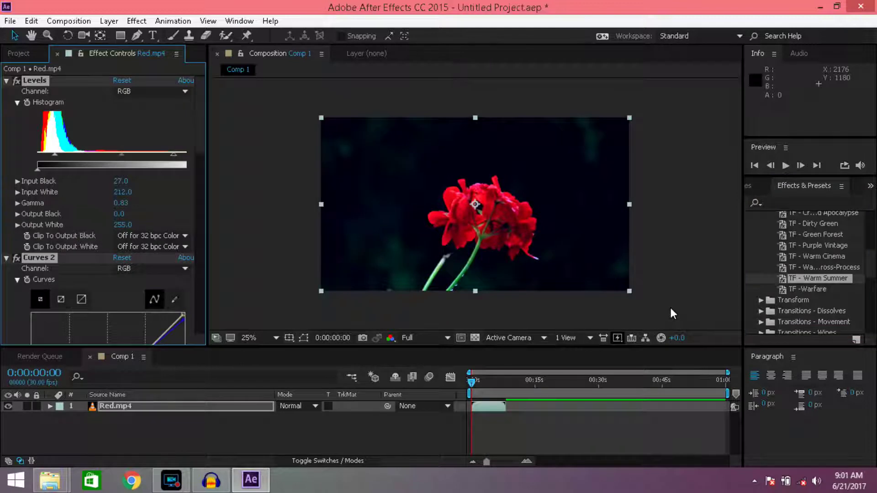
scroll(541, 238, up, 5)
scroll(540, 237, down, 5)
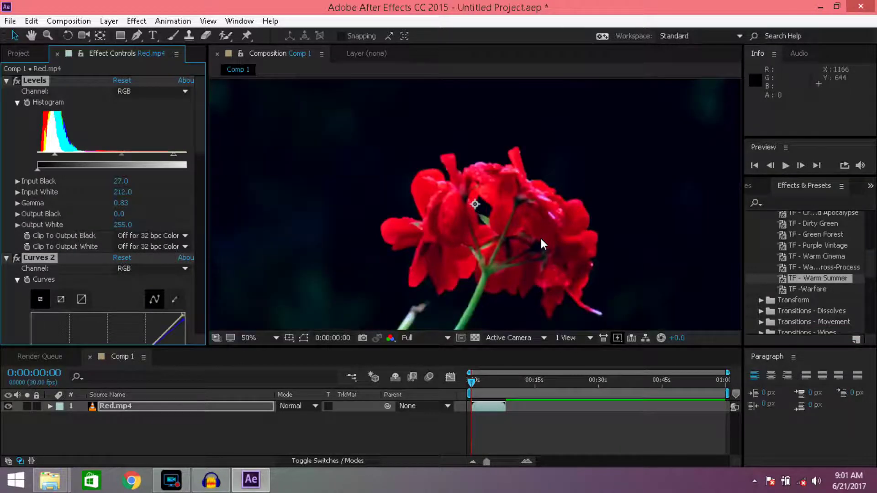
scroll(533, 245, up, 2)
key(h)
drag(551, 243, 550, 190)
key(v)
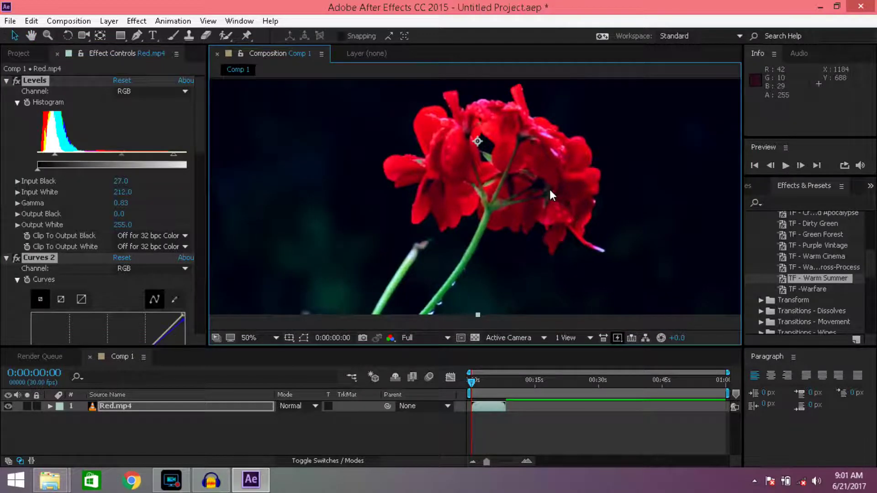
key(ctrl+z)
scroll(813, 274, up, 1)
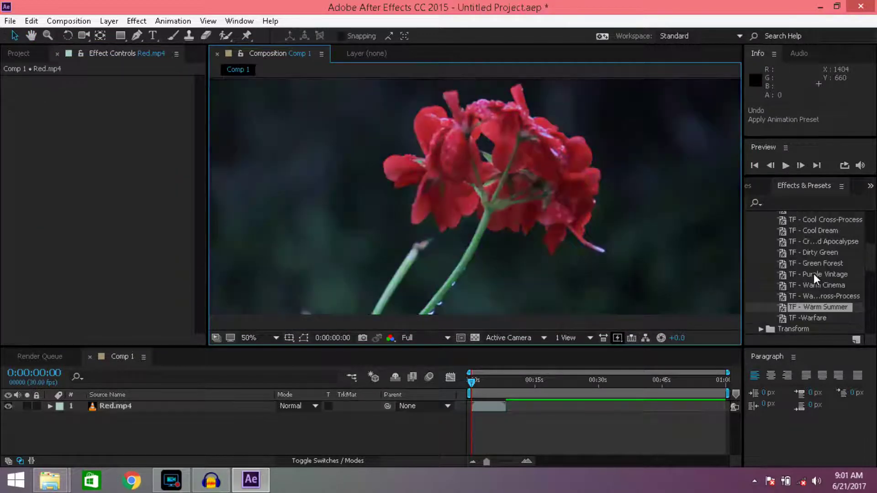
- Try TF - Green Forest and TF - Dirty Green on Red.mp4, undoing each
drag(818, 264, 195, 413)
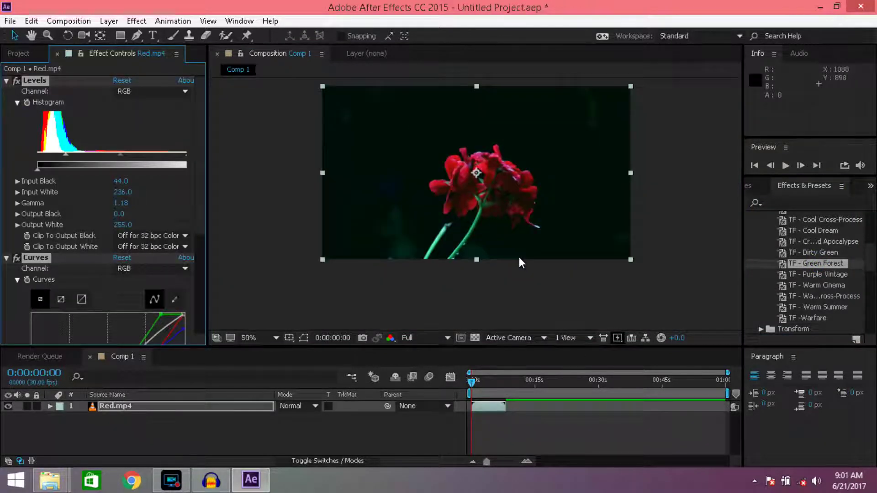
key(ctrl+z)
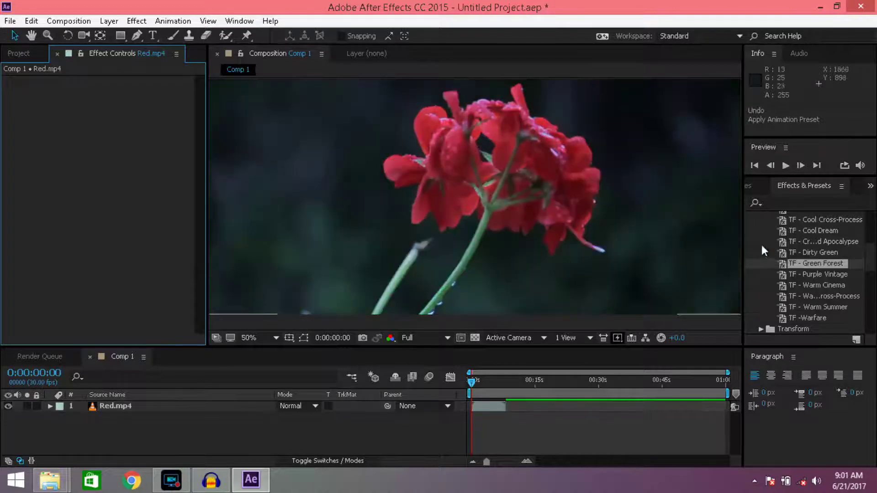
drag(824, 250, 218, 411)
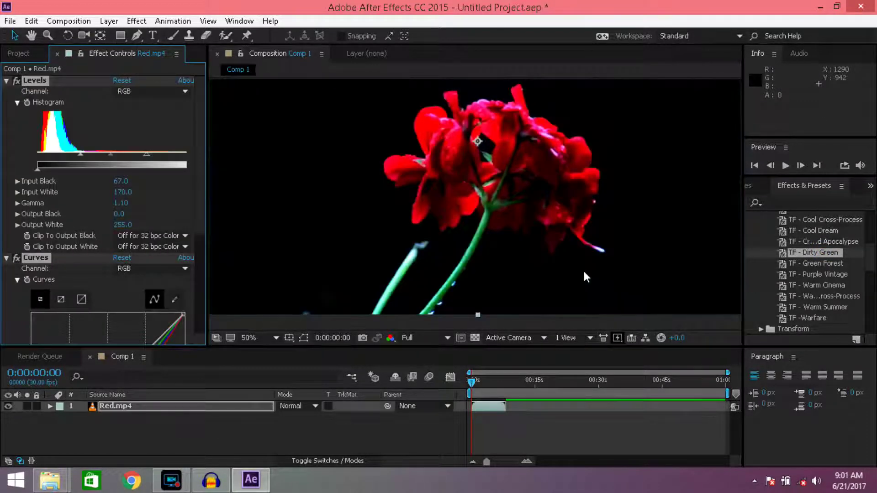
key(comma)
key(ctrl+z)
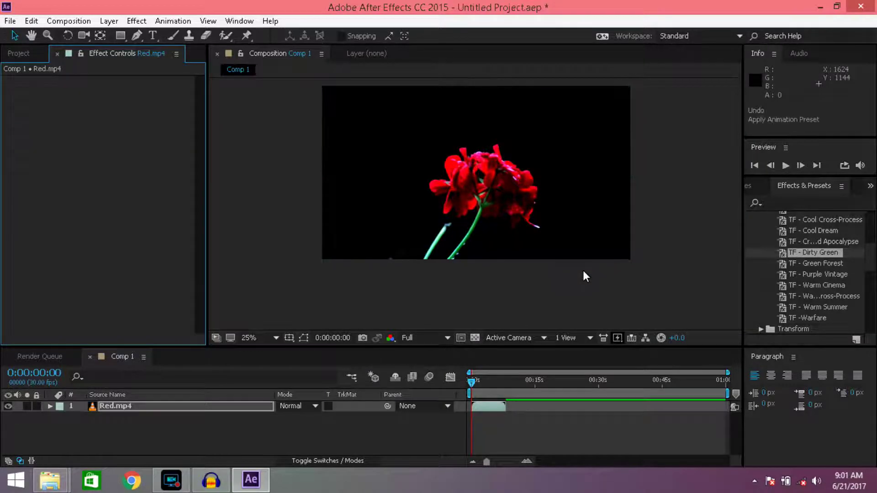
- Try the Crushed Apocalypse preset on Red.mp4 and undo it
scroll(815, 247, up, 2)
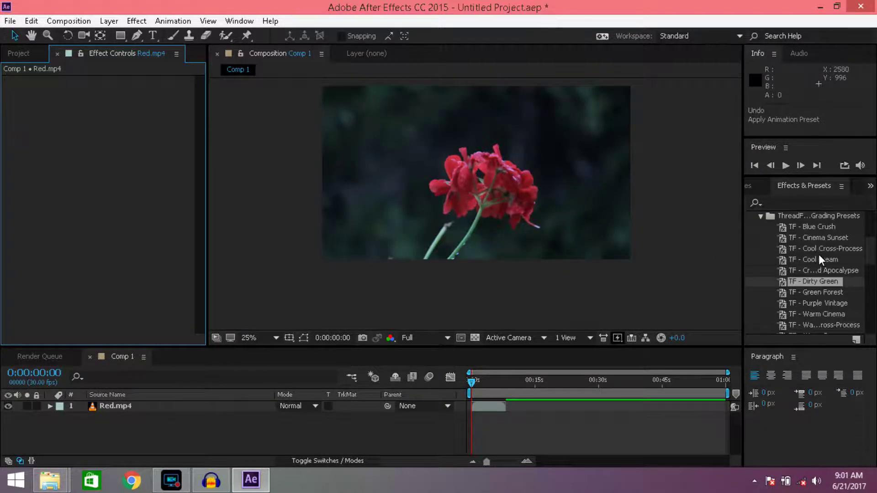
click(817, 256)
click(832, 248)
click(826, 272)
drag(826, 272, 194, 407)
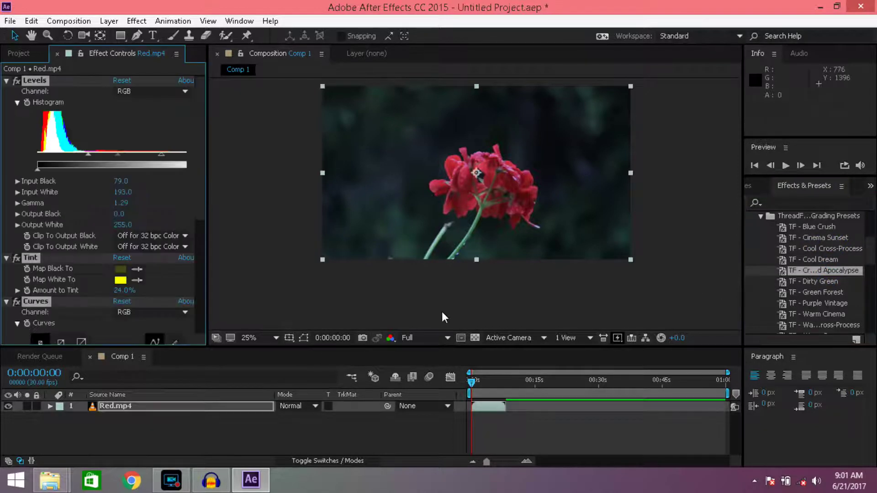
scroll(538, 226, up, 4)
scroll(538, 226, down, 4)
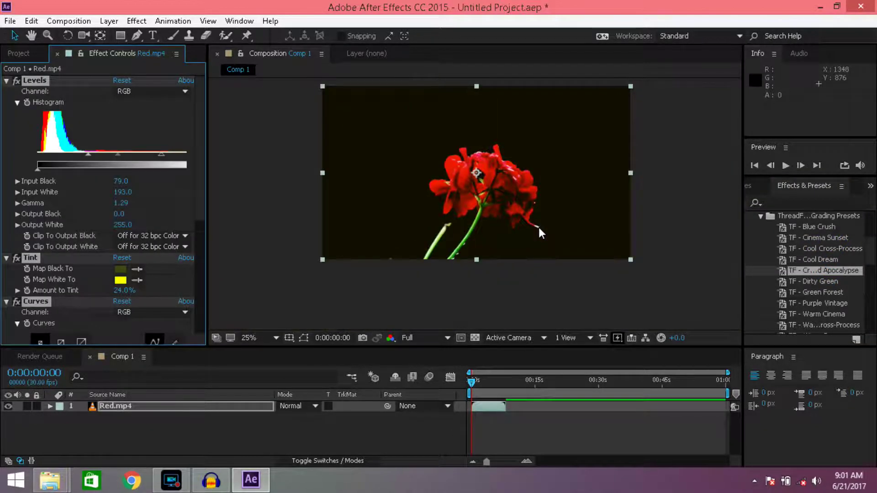
key(ctrl+z)
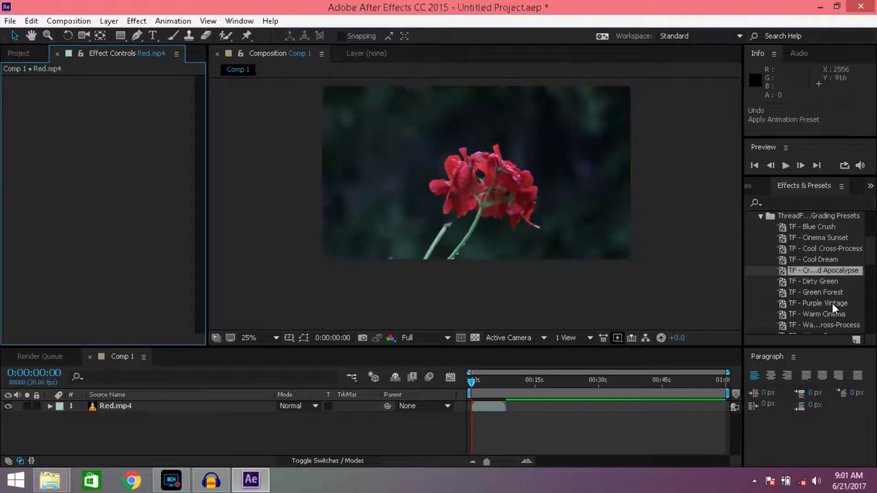
- Apply TF - Warm Cinema to the Red.mp4 layer and inspect the grade
scroll(828, 274, down, 3)
click(825, 277)
click(821, 266)
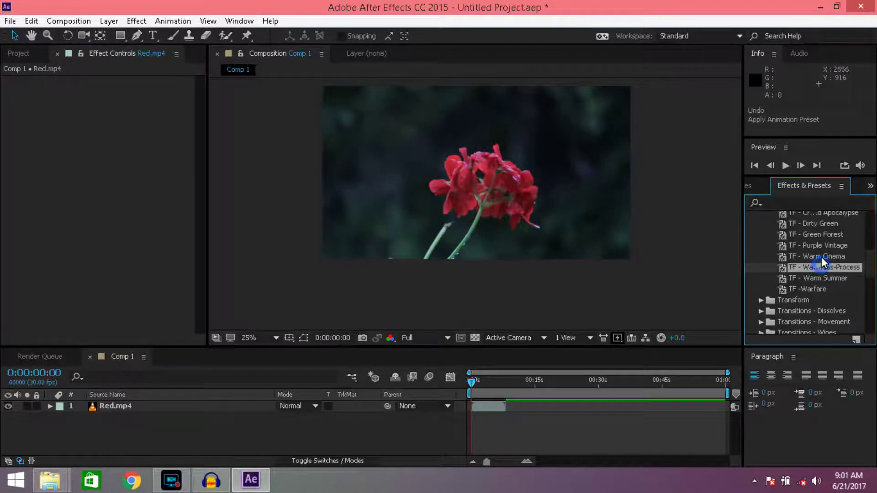
click(825, 258)
drag(825, 259, 249, 401)
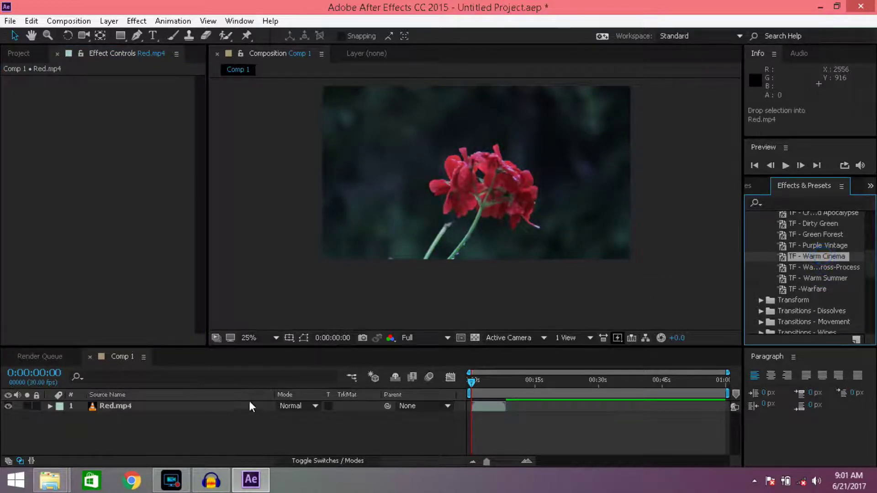
key(period)
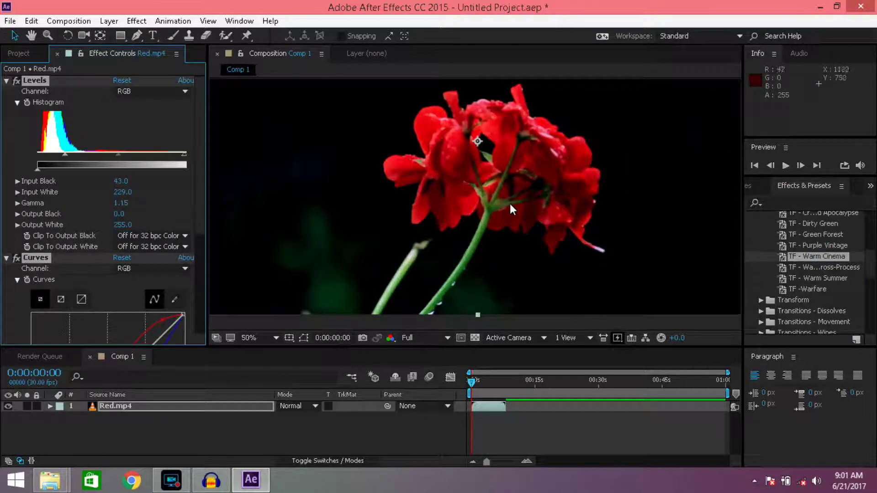
key(comma)
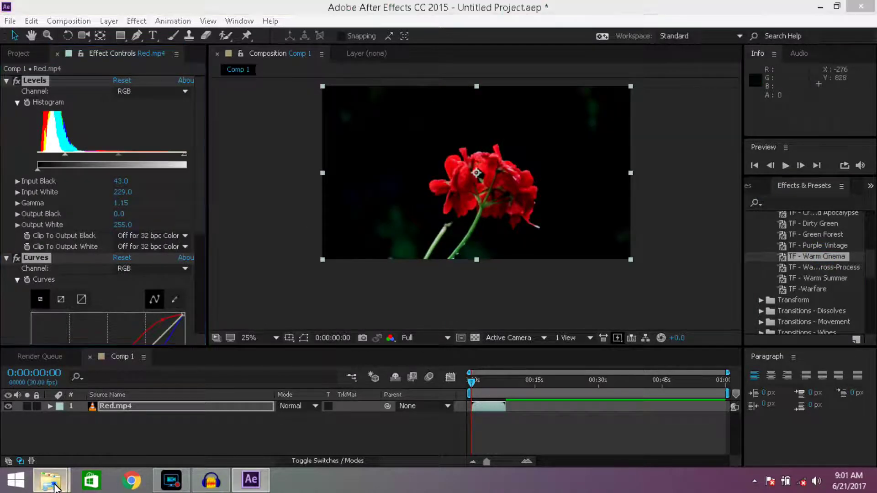
mouse_move(50, 480)
click(179, 416)
key(BackSpace)
key(BackSpace)
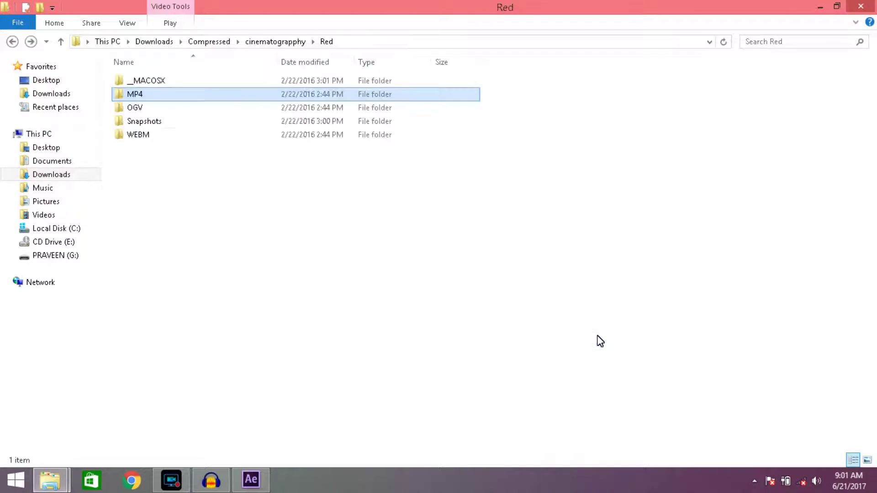
key(Down)
key(Down)
key(Down)
key(Down)
key(Up)
key(Up)
key(Up)
key(Up)
key(Down)
key(Down)
key(Down)
key(Down)
key(Down)
key(Down)
key(Down)
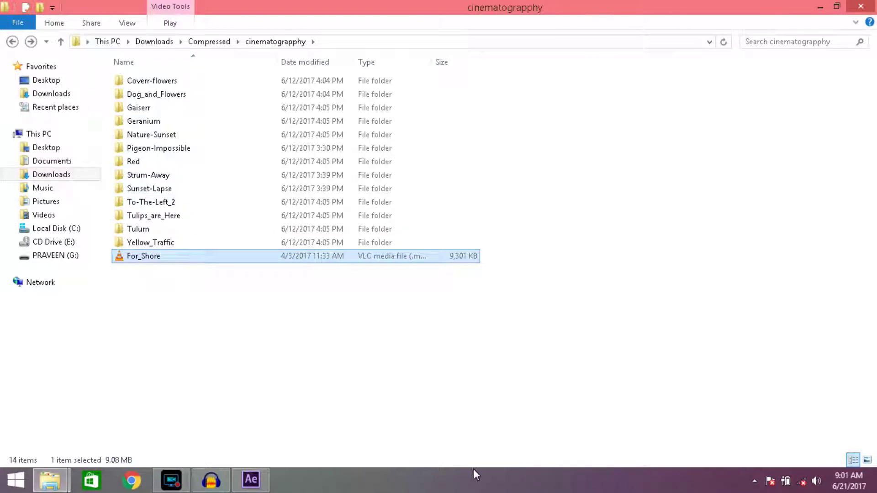
drag(127, 265, 26, 87)
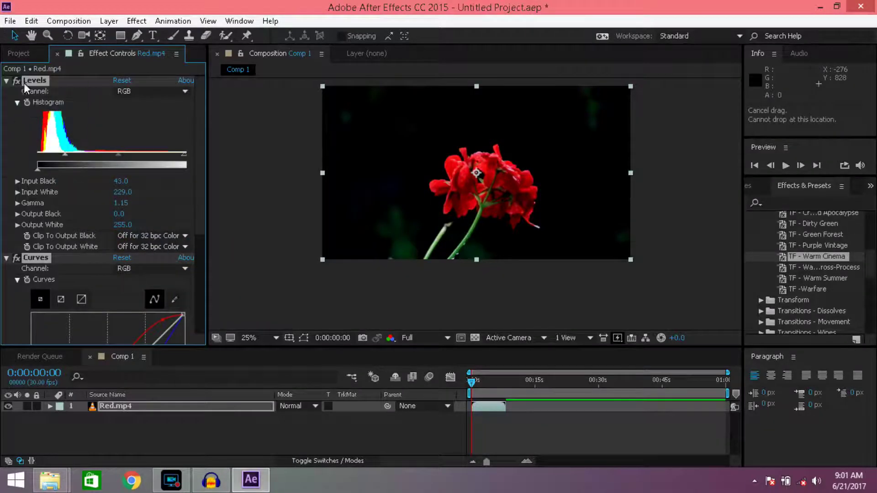
click(20, 51)
- Import For_Shore.mp4 from the cinematograpphy folder and add it to the Comp 1 timeline
mouse_move(50, 480)
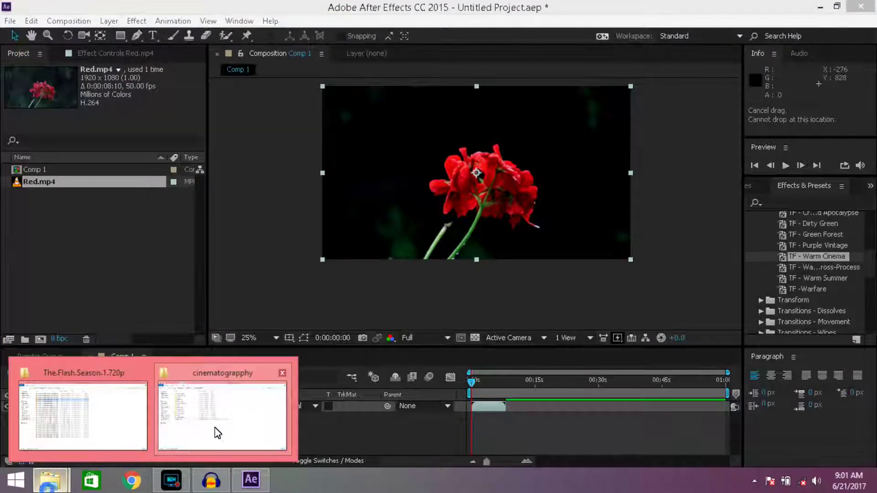
click(214, 428)
drag(153, 254, 231, 438)
drag(111, 268, 73, 223)
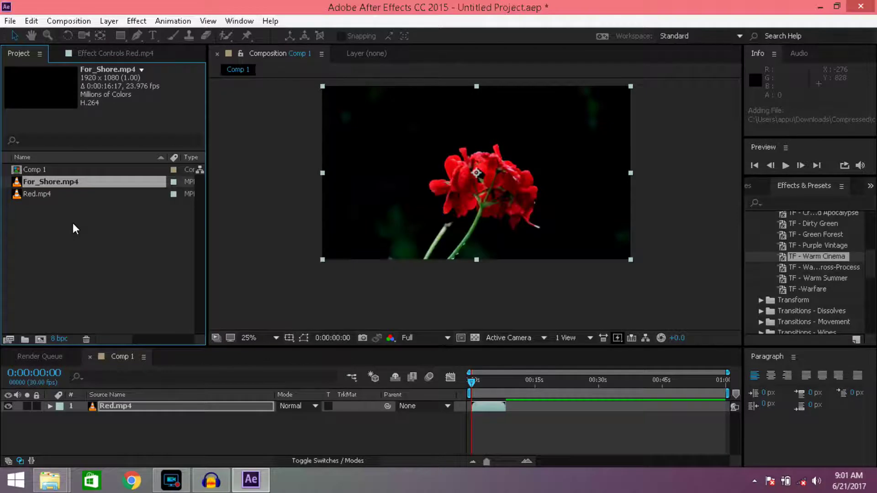
drag(62, 180, 506, 422)
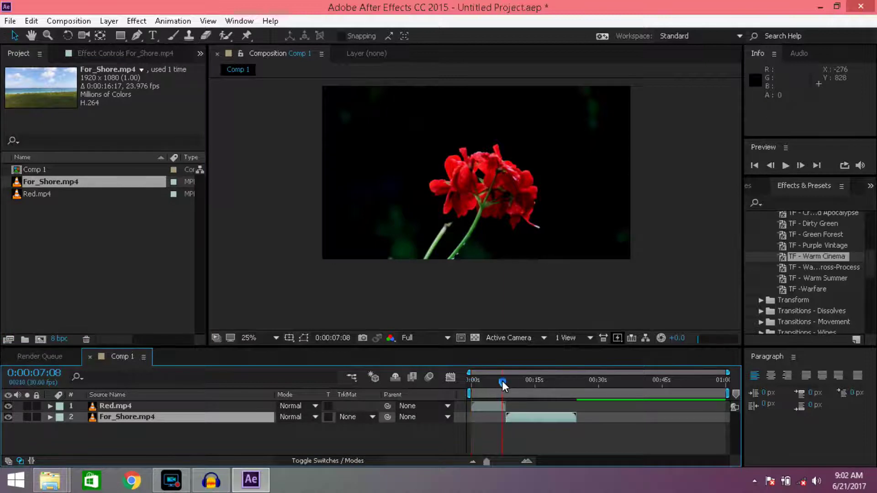
- At 0:00:08:28, try TF - Warfare on For_Shore.mp4, then undo it
drag(504, 382, 511, 383)
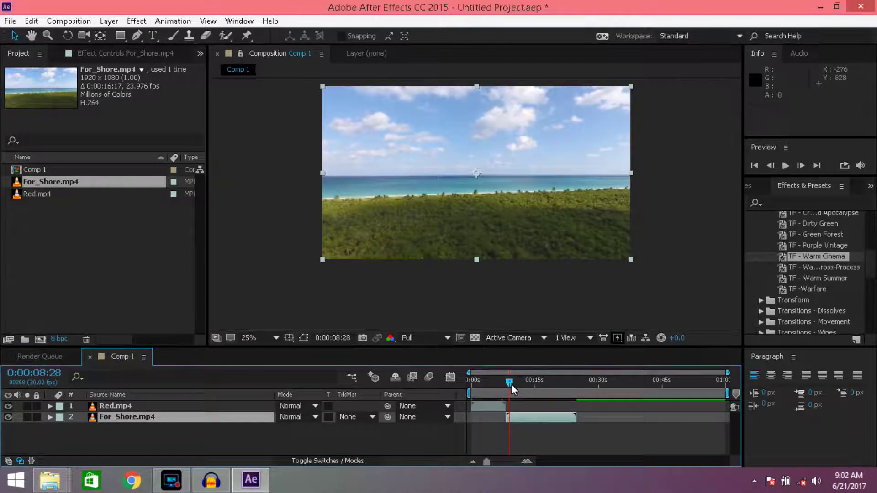
scroll(457, 173, up, 2)
scroll(457, 174, down, 2)
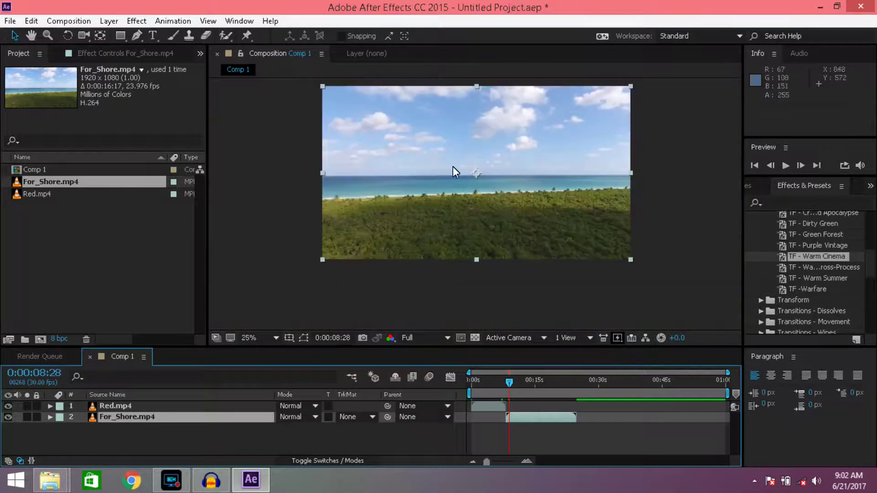
scroll(451, 163, up, 2)
drag(454, 176, 495, 259)
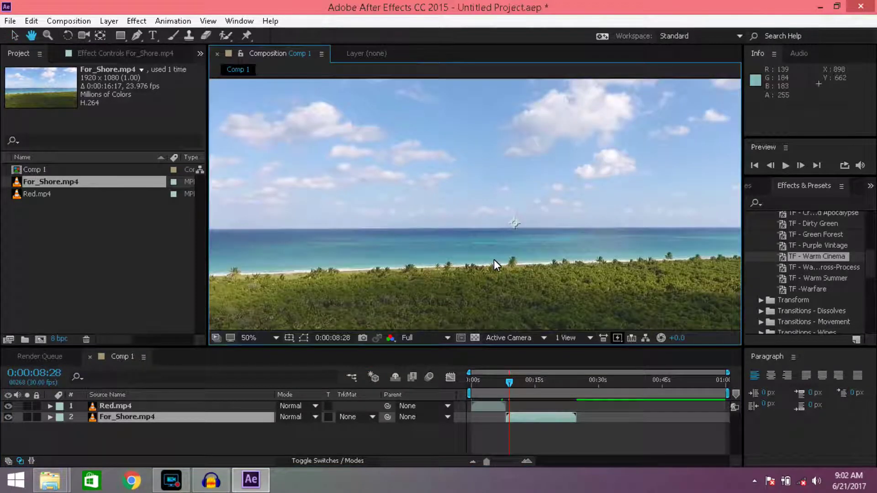
key(period)
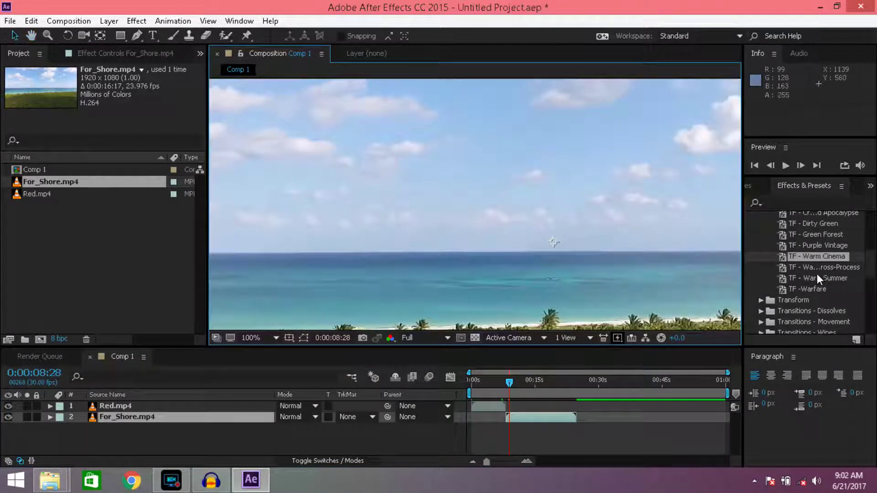
drag(813, 293, 534, 416)
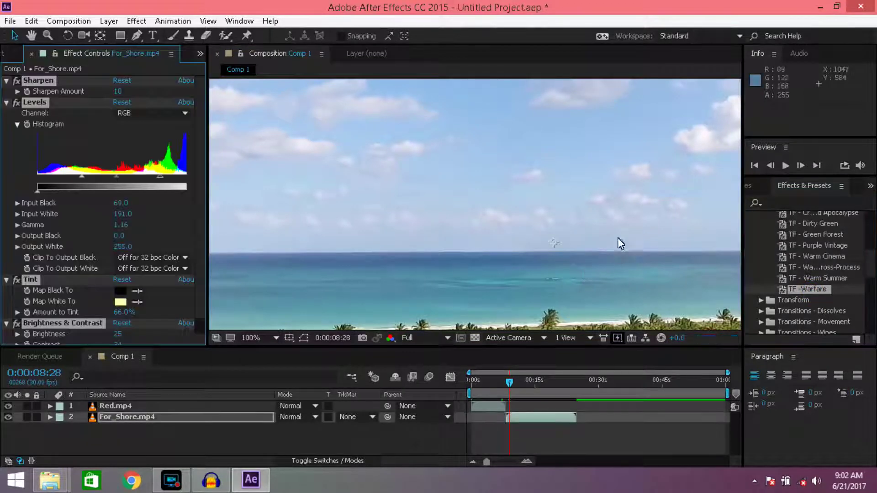
key(comma)
key(comma)
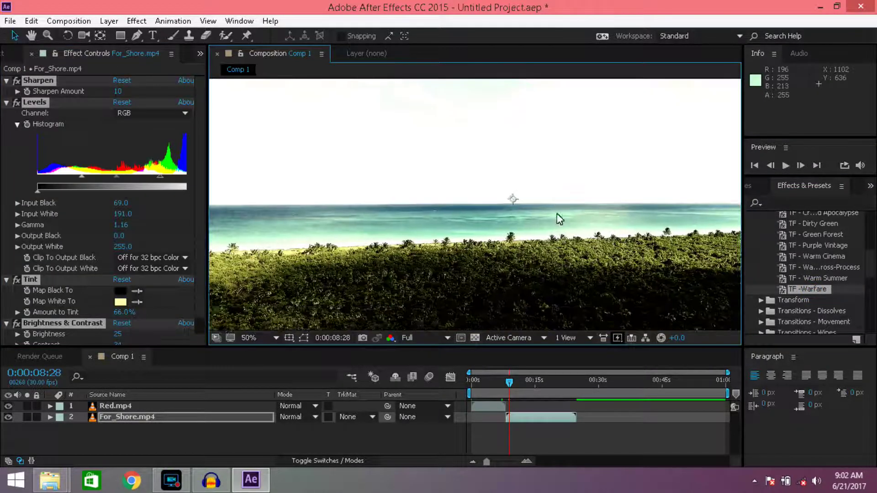
key(v)
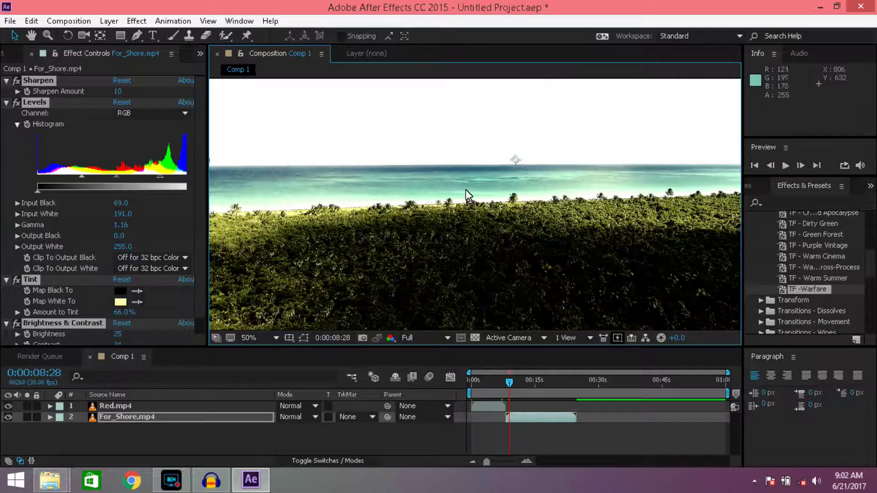
key(ctrl+z)
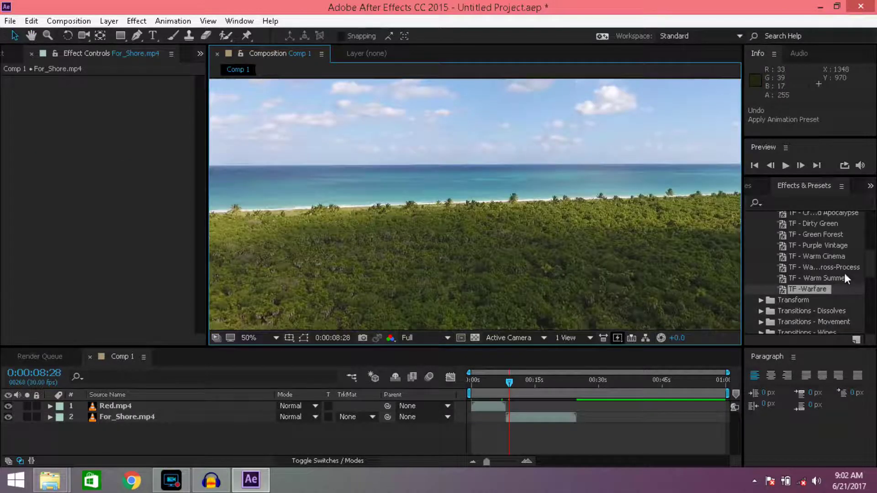
- Try TF - Warm Summer on the beach clip, then undo it
click(835, 278)
drag(822, 282, 553, 418)
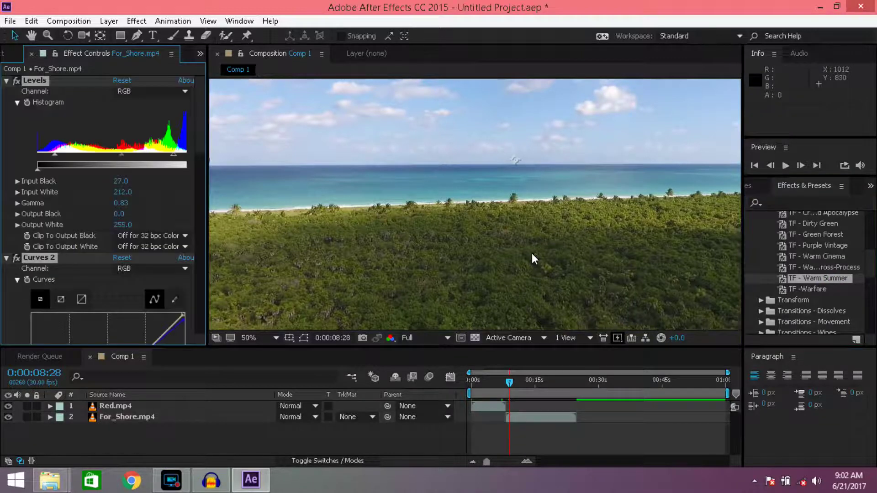
key(comma)
key(period)
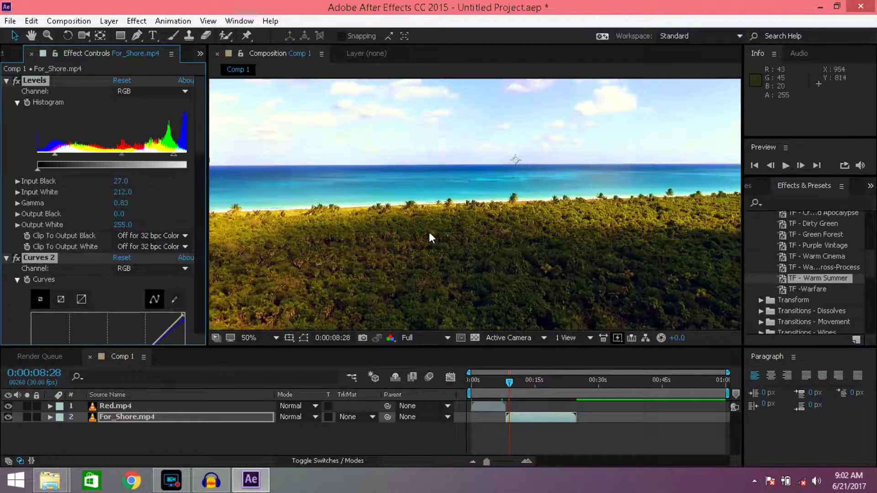
drag(449, 234, 546, 268)
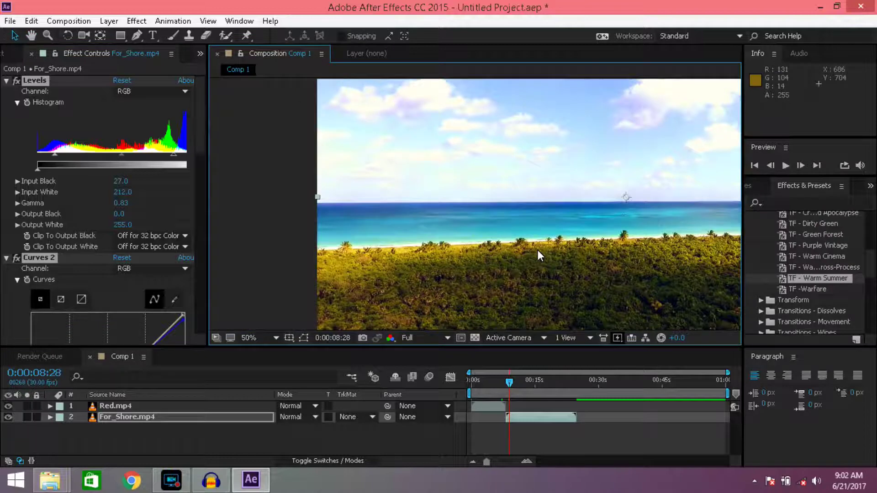
key(ctrl+z)
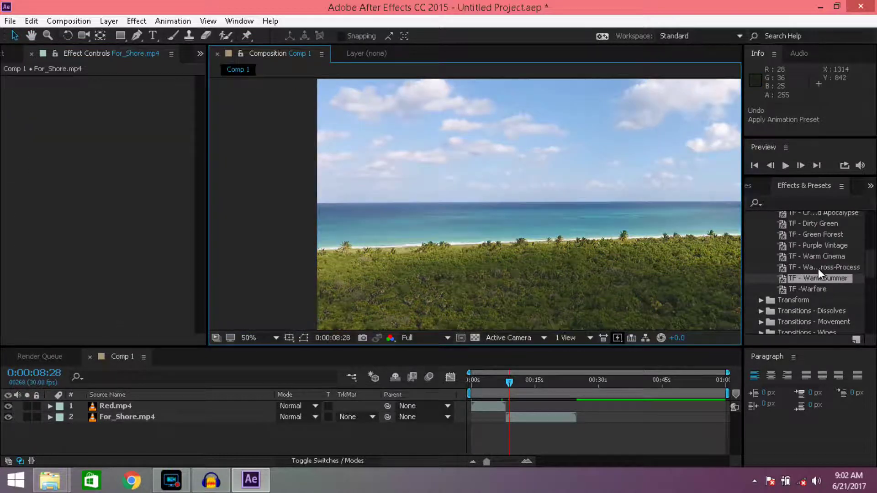
- Trial the warm cross-process and TF - Warm Cinema presets on the beach clip, undoing both
click(818, 268)
drag(821, 267, 552, 415)
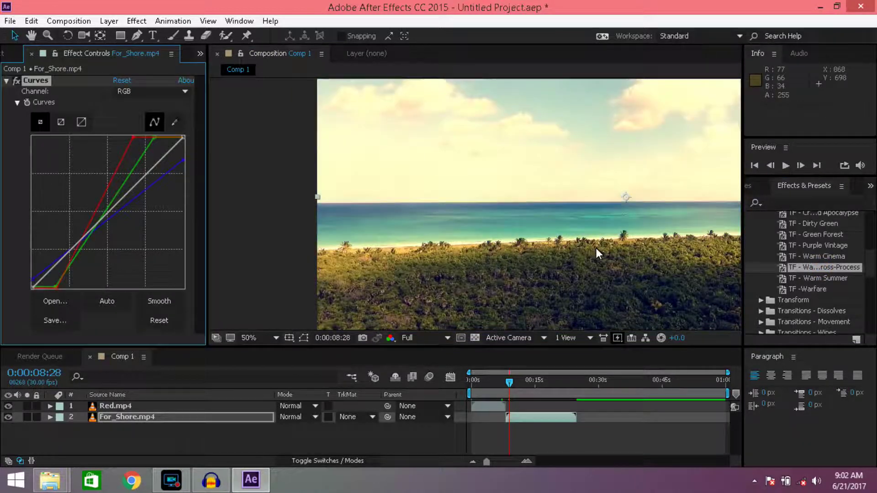
key(ctrl+z)
click(803, 256)
drag(803, 256, 577, 371)
drag(541, 423, 541, 419)
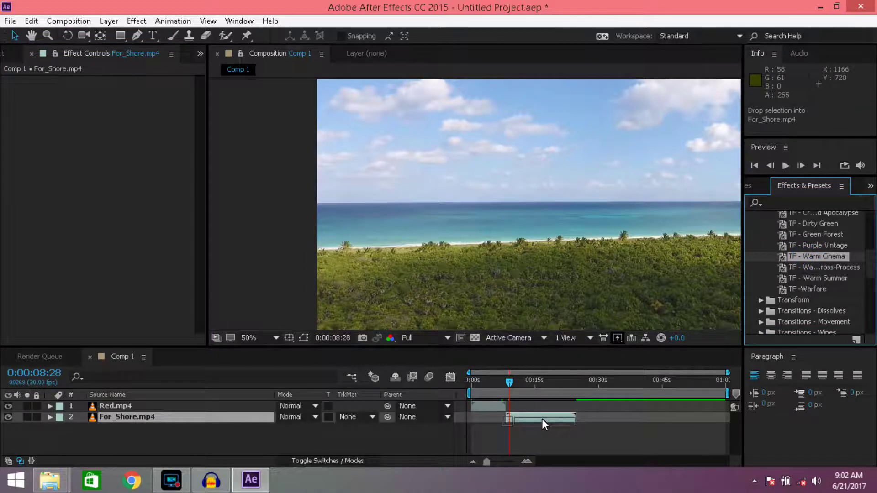
drag(550, 286, 412, 274)
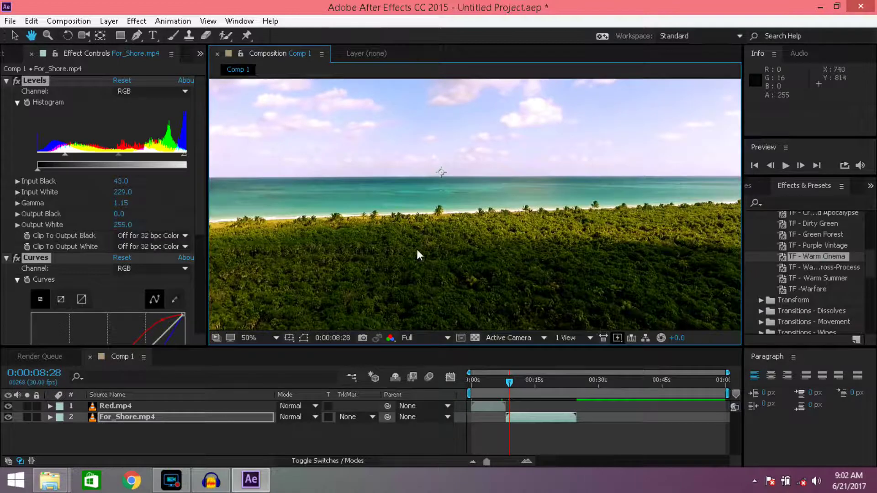
key(period)
key(period)
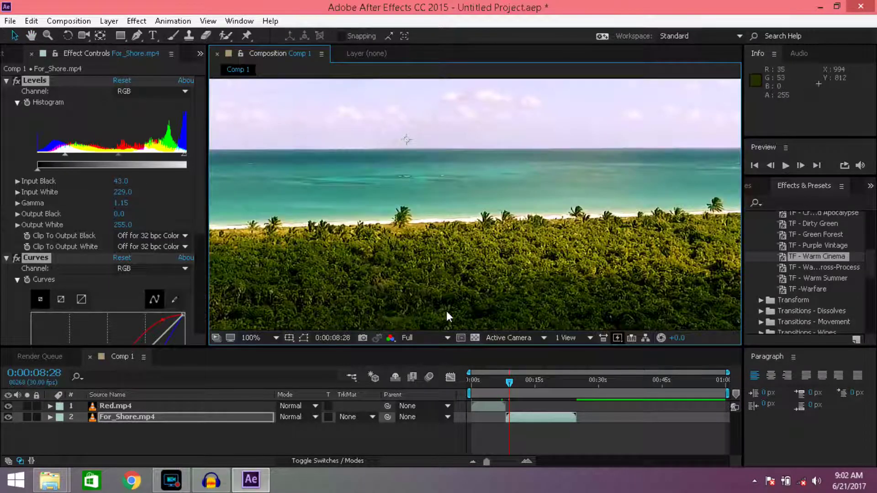
key(comma)
key(comma)
key(comma)
drag(480, 177, 491, 204)
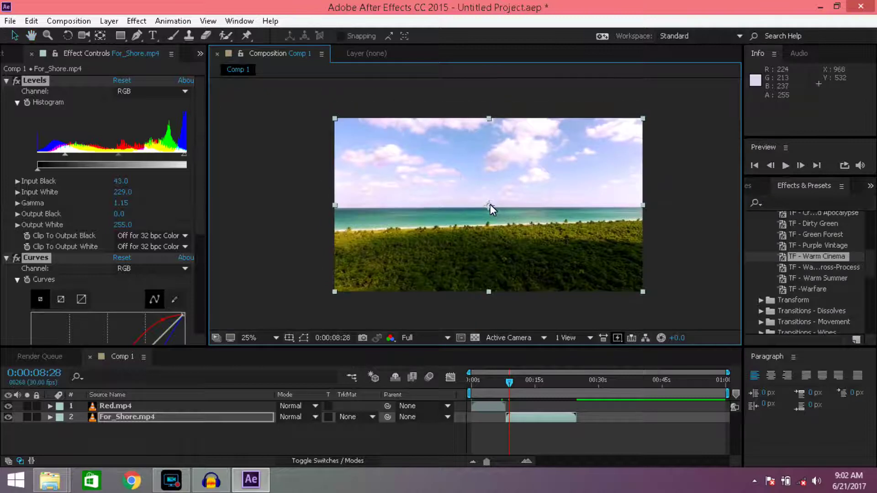
key(period)
key(ctrl+z)
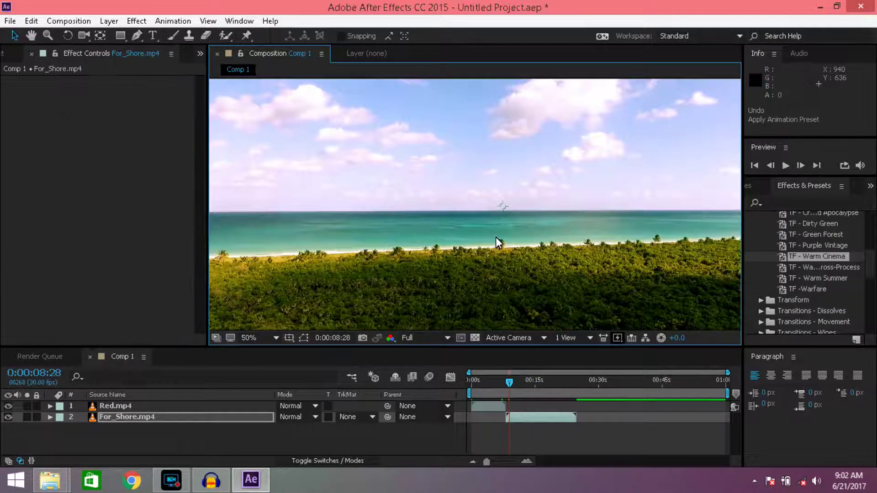
- After undoing a TF - Dirty Green trial, apply TF - Warm Cinema to For_Shore.mp4
scroll(806, 285, up, 1)
drag(815, 253, 539, 415)
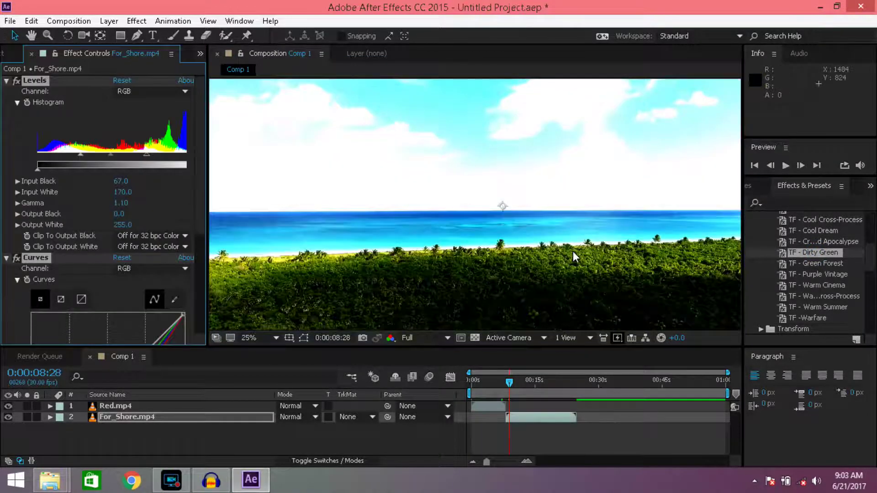
key(ctrl+z)
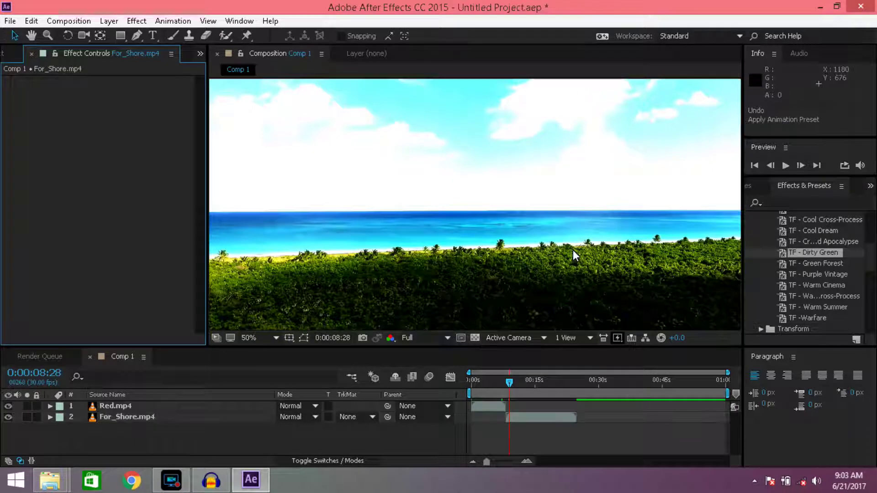
click(814, 284)
drag(826, 287, 524, 419)
click(484, 275)
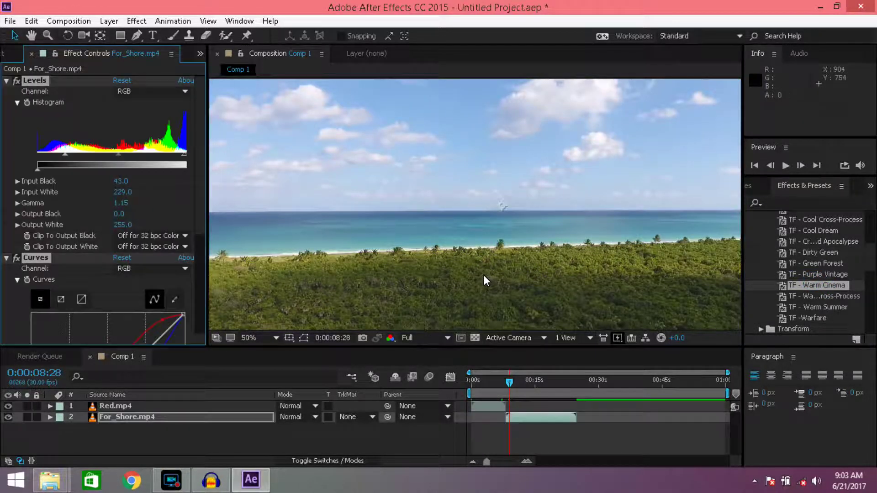
key(comma)
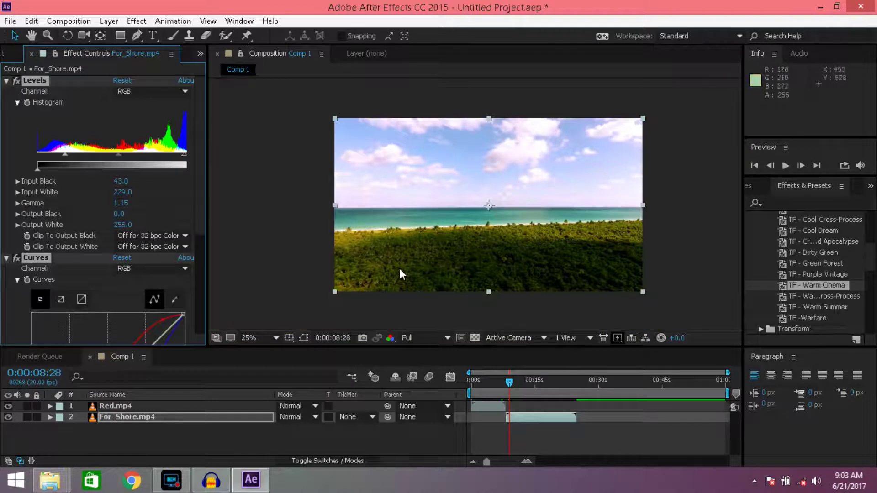
mouse_move(508, 387)
mouse_down()
mouse_move(498, 385)
mouse_move(525, 387)
mouse_up()
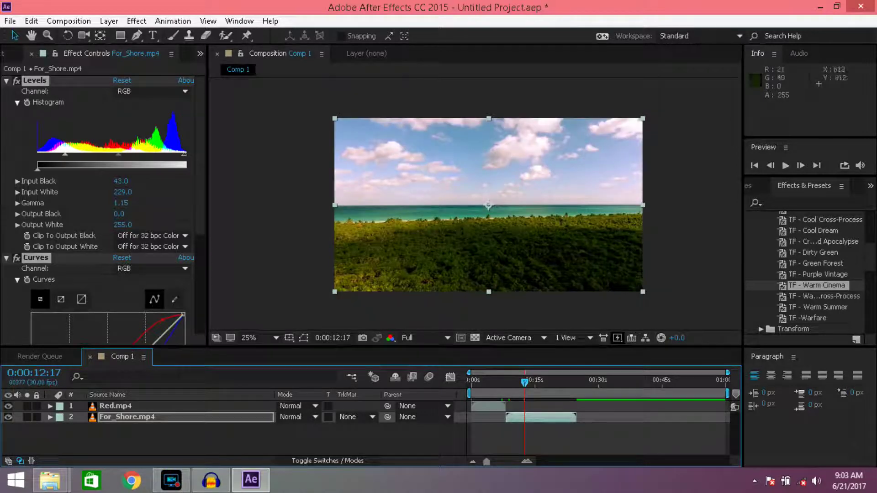
- Add Comp 1 to the Render Queue and return to its timeline
click(68, 21)
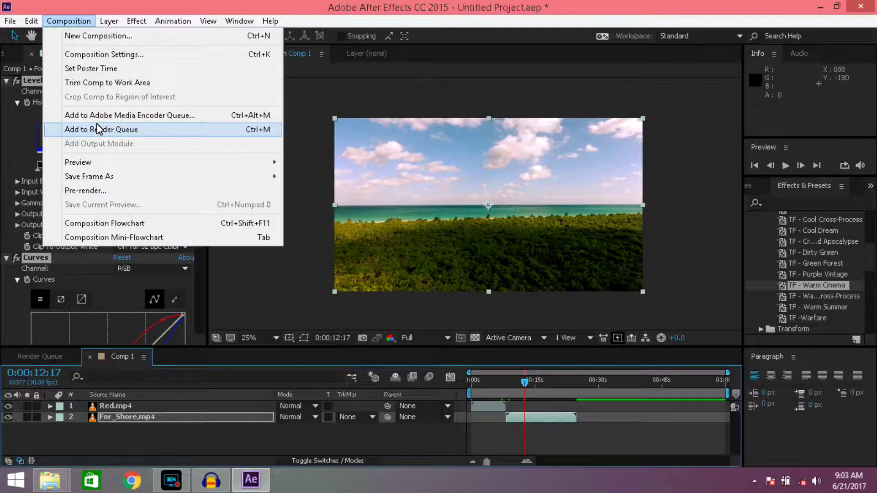
click(146, 137)
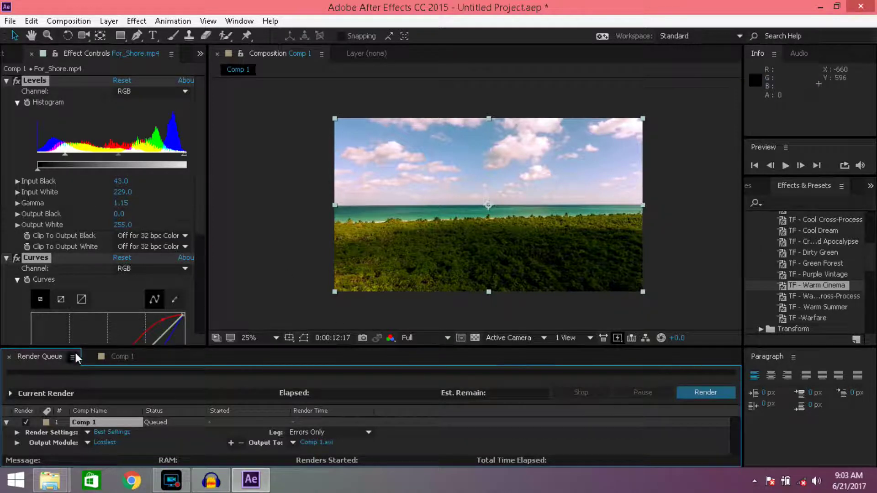
click(117, 357)
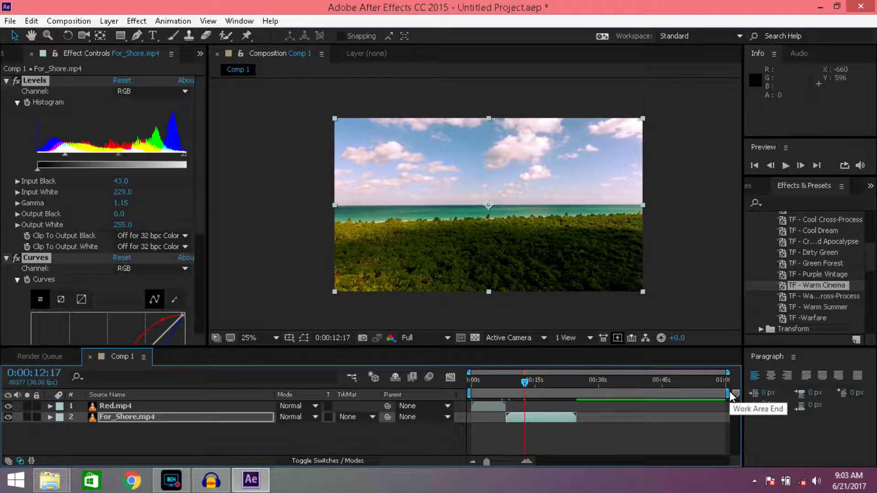
- End Comp 1's work area at 0:00:24:29, covering the first 25 seconds
click(586, 381)
mouse_move(604, 382)
mouse_down()
mouse_move(676, 379)
mouse_move(589, 383)
mouse_up()
drag(729, 394, 582, 394)
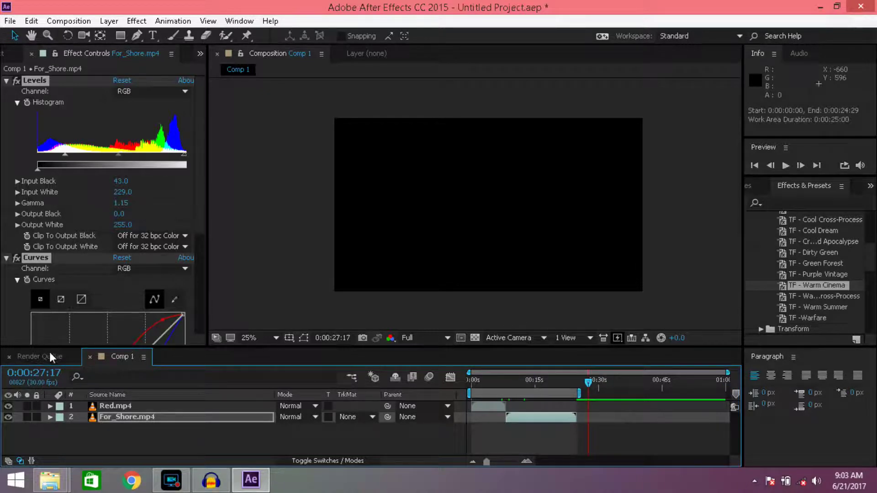
- Check the render queue, then add Comp 1 to it again with the trimmed work area
click(60, 22)
click(60, 20)
click(46, 361)
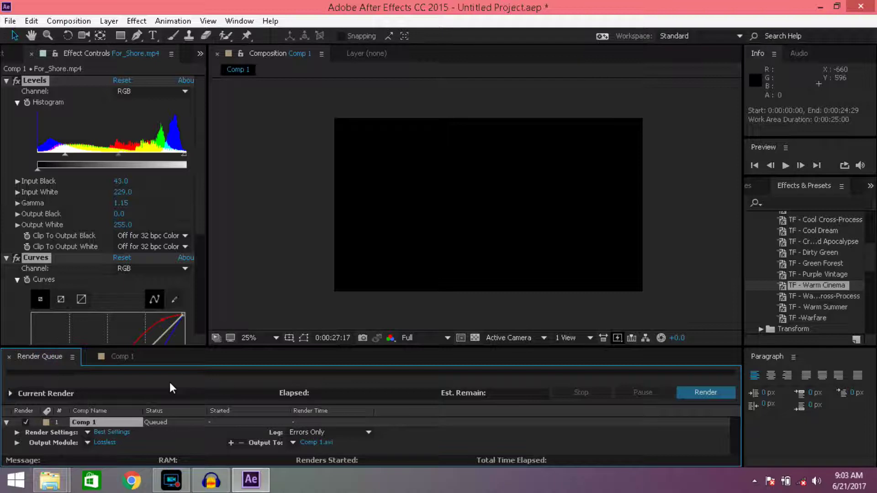
click(9, 356)
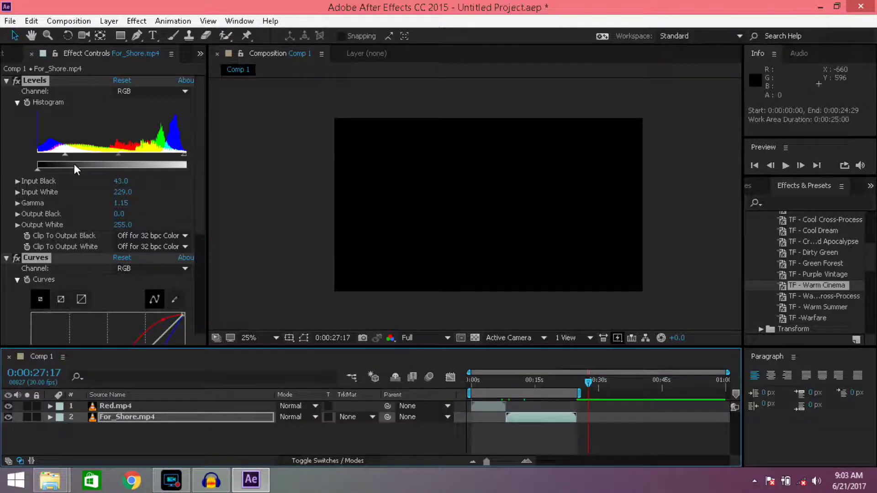
click(69, 21)
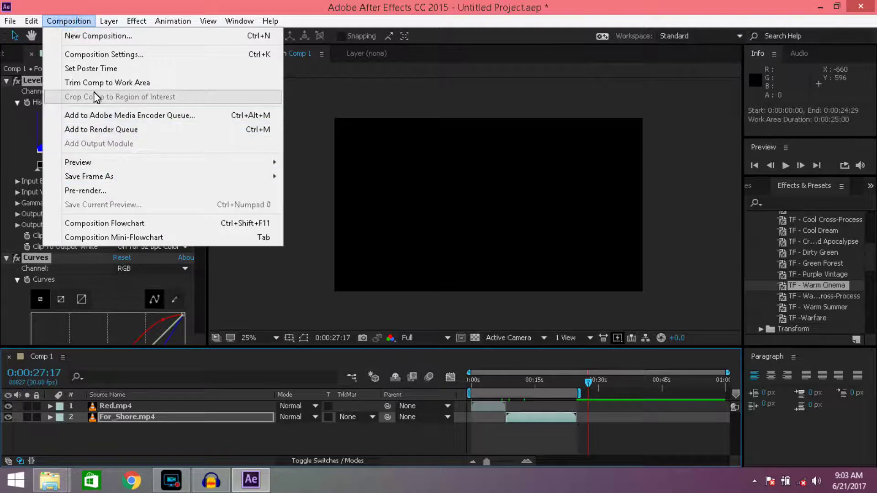
click(102, 129)
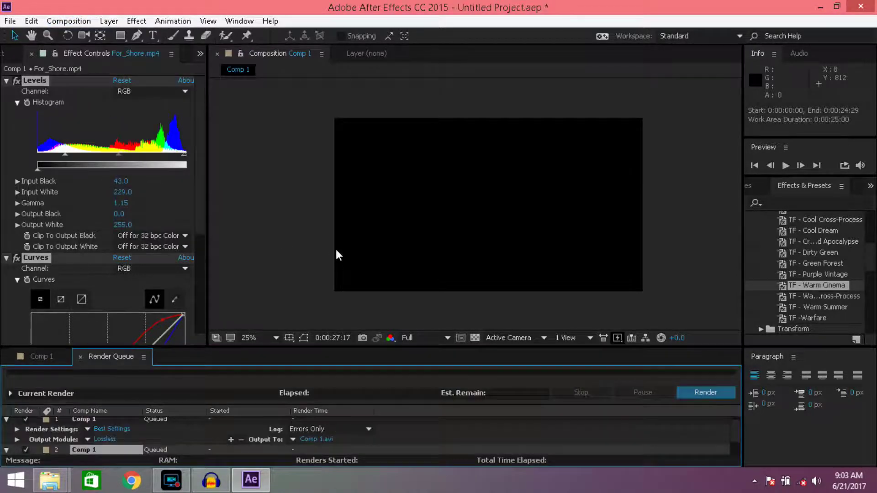
- Delete the outdated first render item, leaving a single Comp 1 item
scroll(177, 436, down, 1)
scroll(177, 437, up, 2)
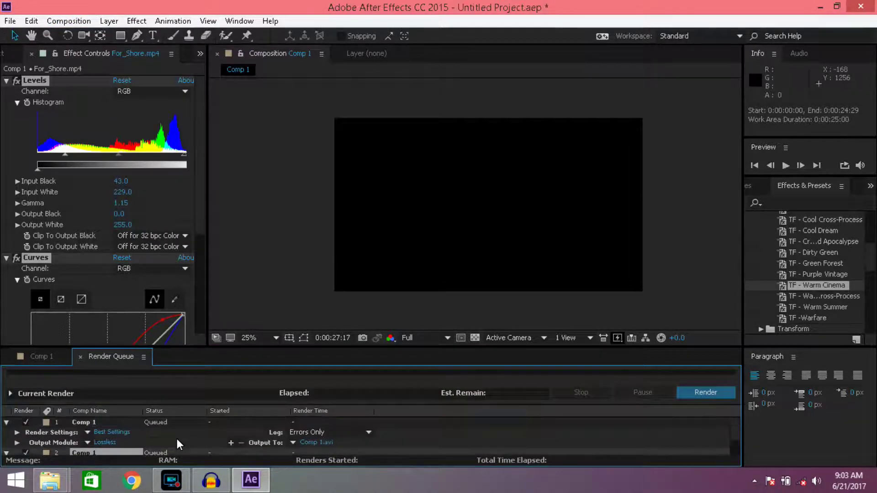
click(93, 422)
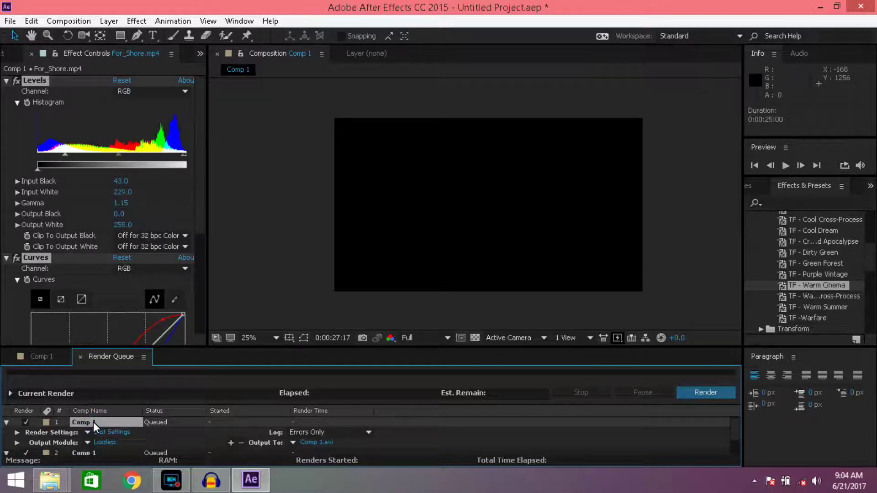
key(Delete)
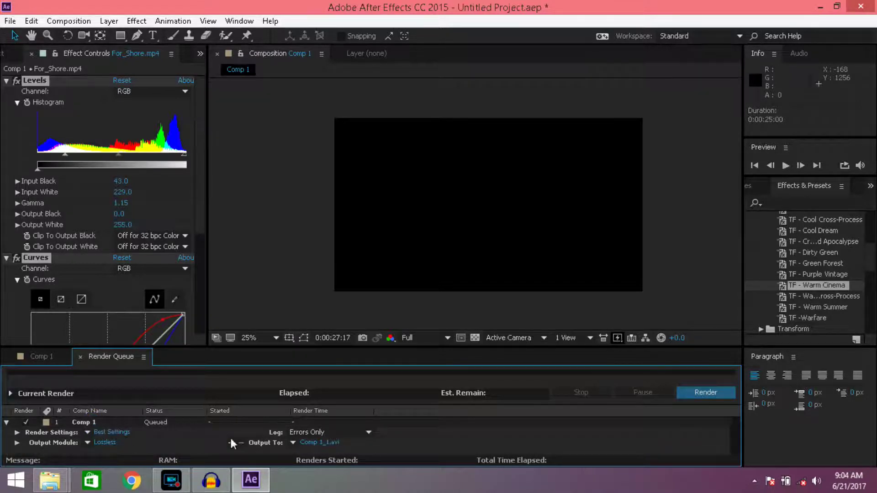
- Set Comp 1's output module format to QuickTime (H.264), writing to Comp 1_1.mov
click(103, 443)
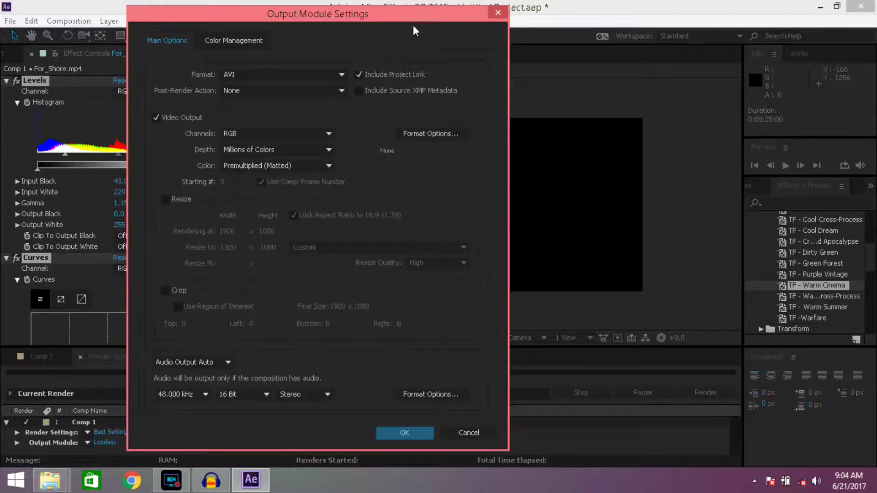
drag(404, 20, 560, 9)
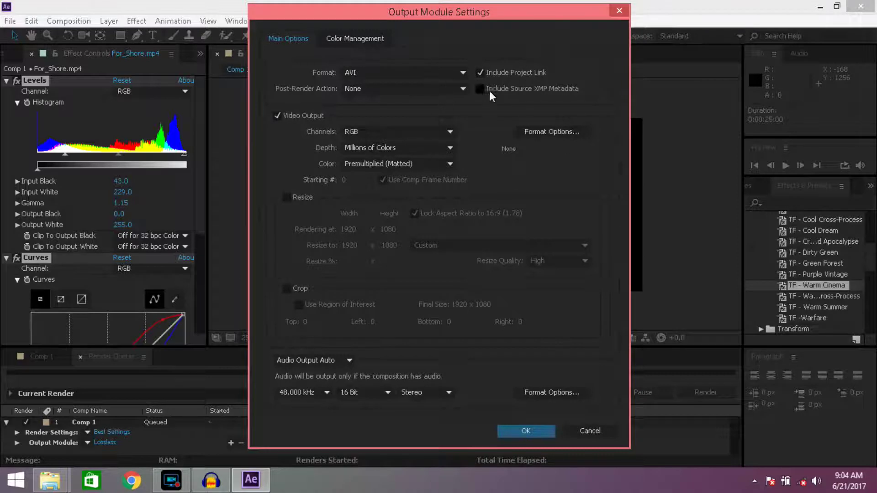
click(464, 71)
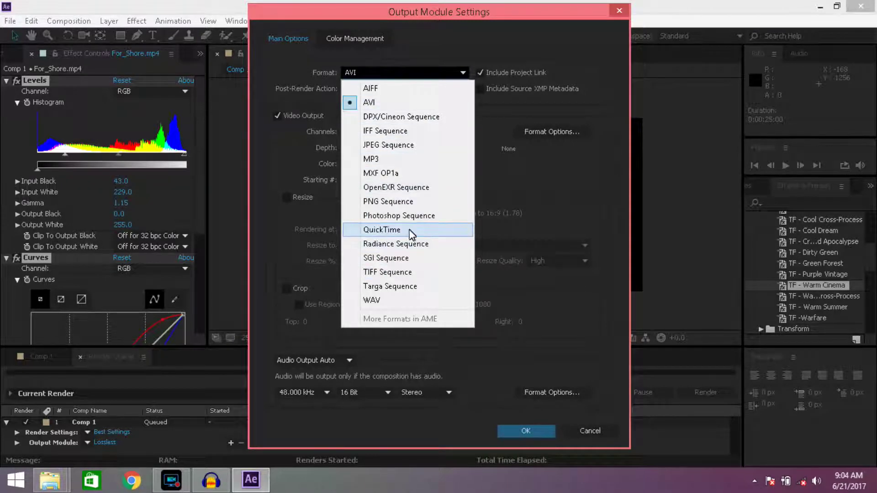
key(super)
text(quic)
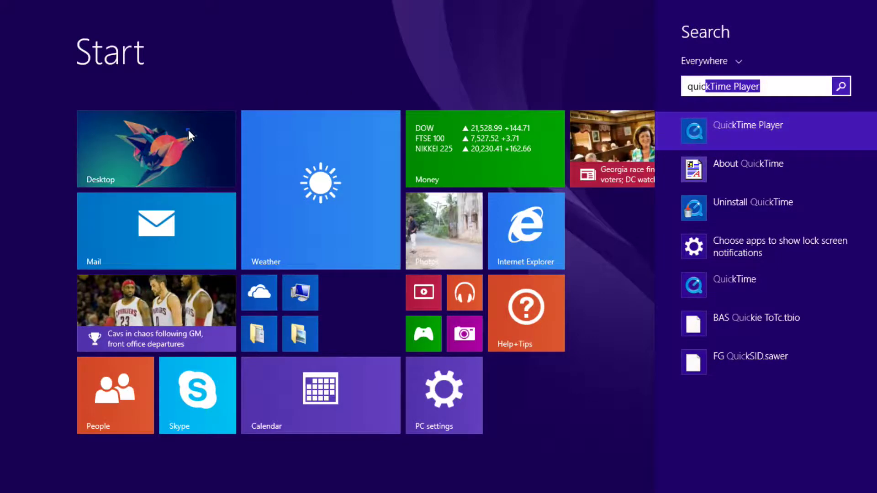
key(Escape)
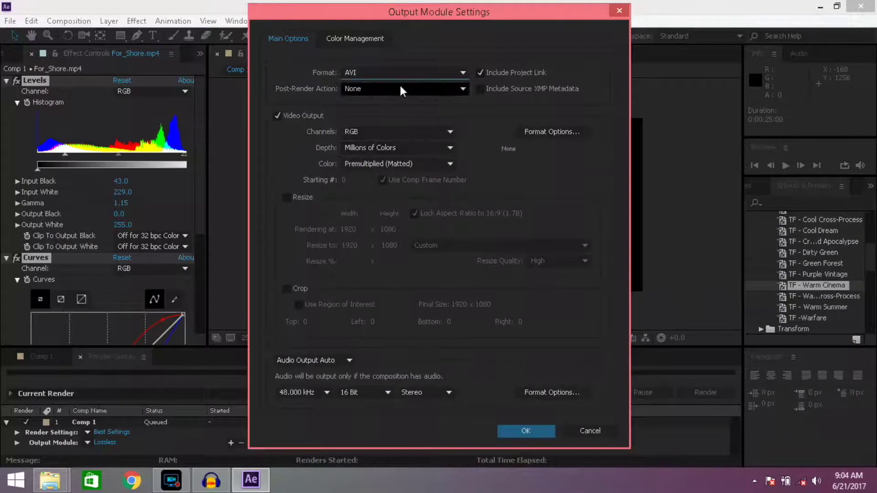
click(369, 72)
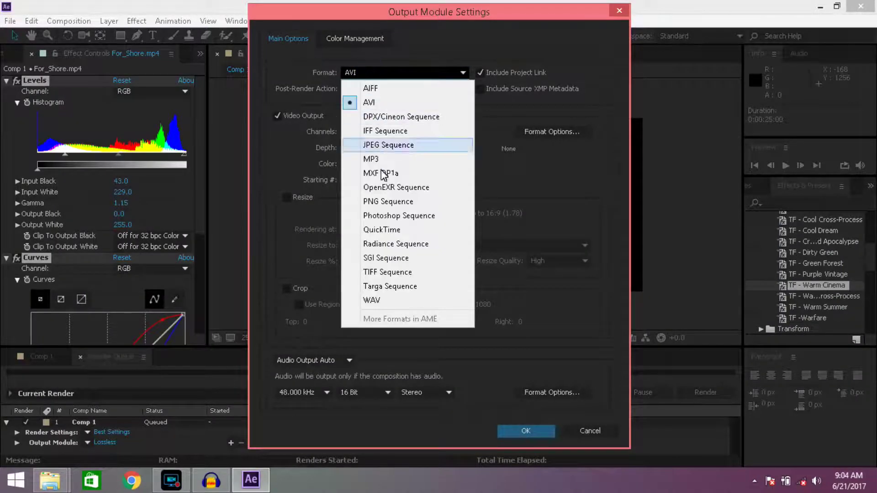
click(378, 229)
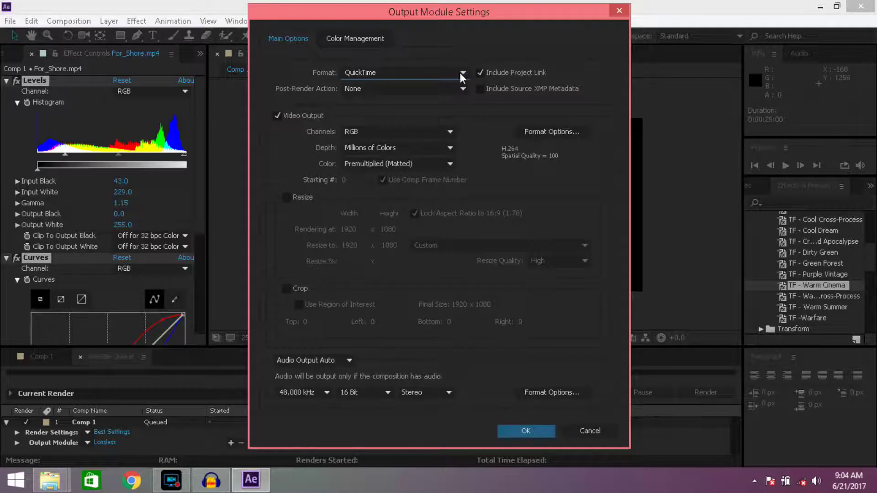
click(526, 431)
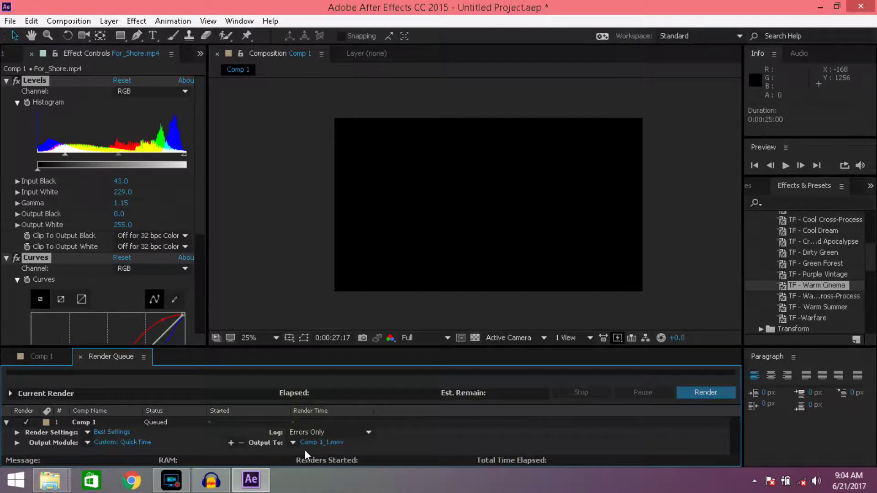
- Leave the output location unchanged and quit After Effects without saving the project
click(325, 443)
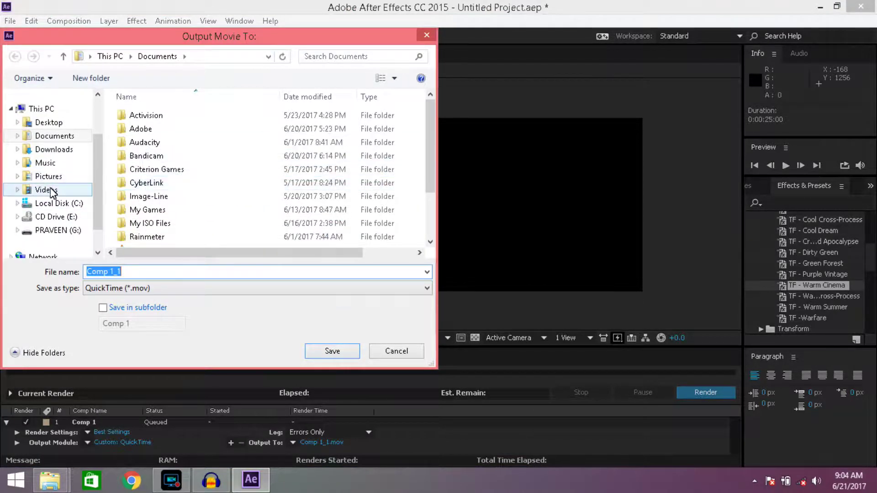
click(398, 351)
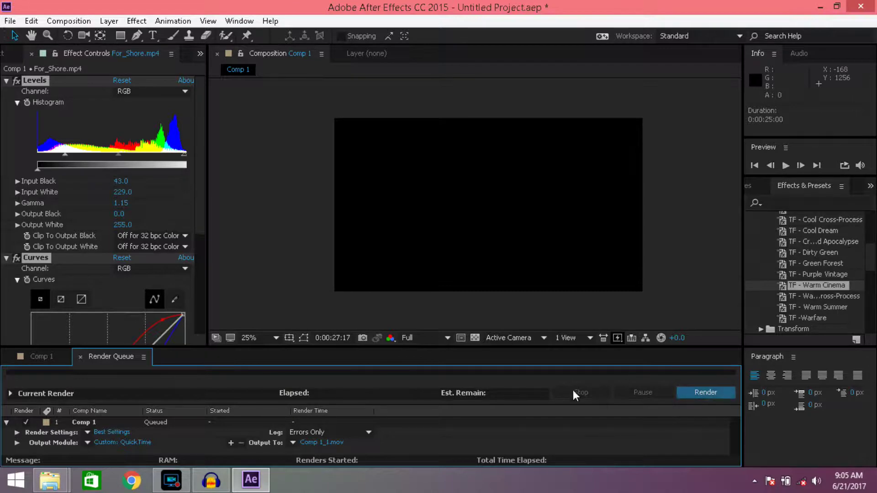
click(862, 9)
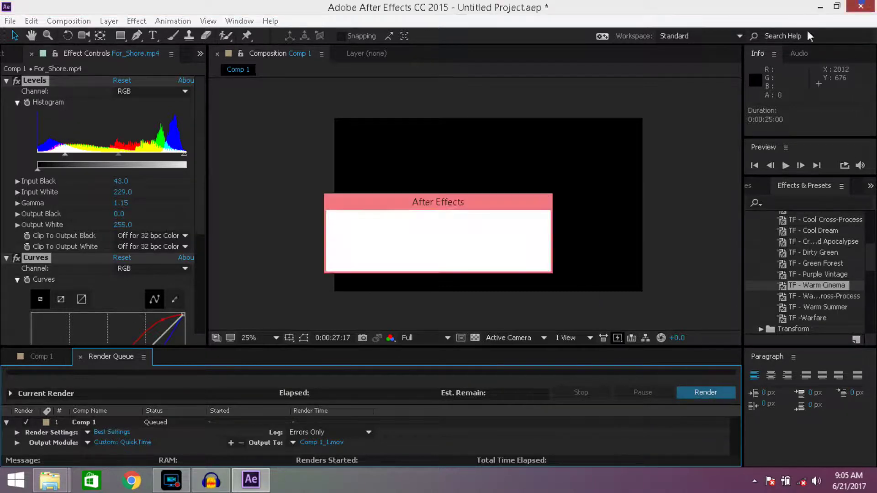
click(467, 259)
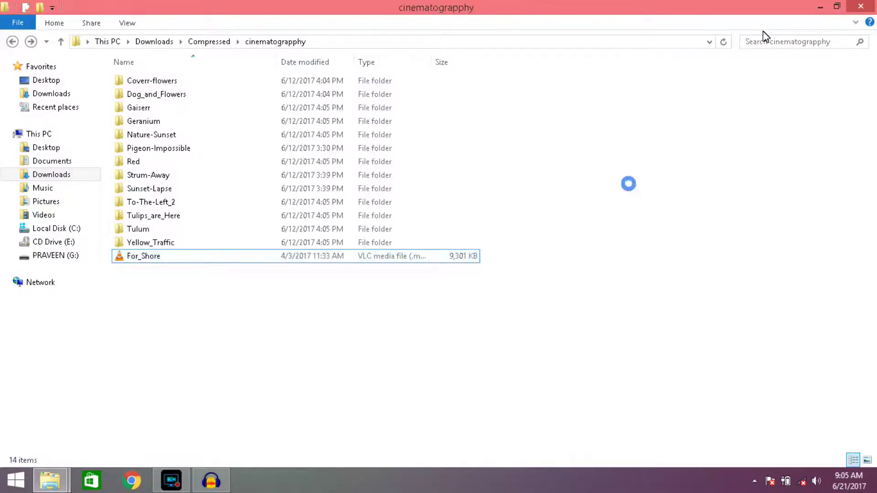
- Clear the File Explorer window off the screen with Win+D
key(super+d)
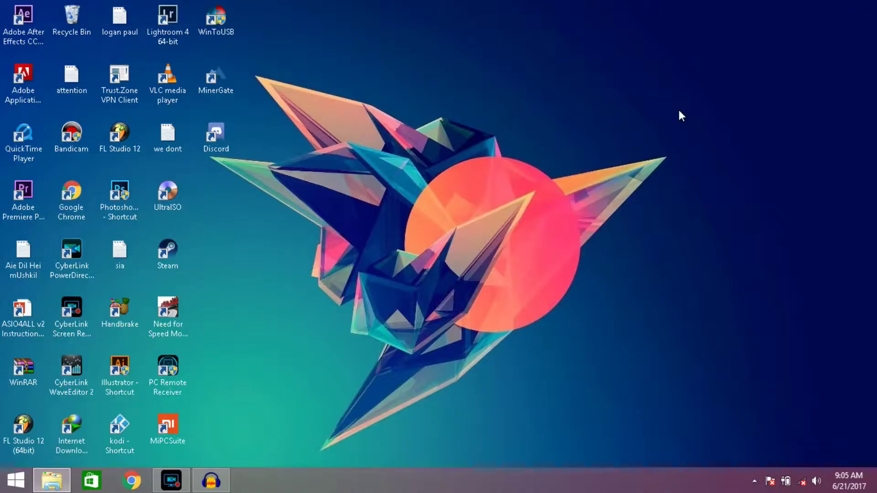